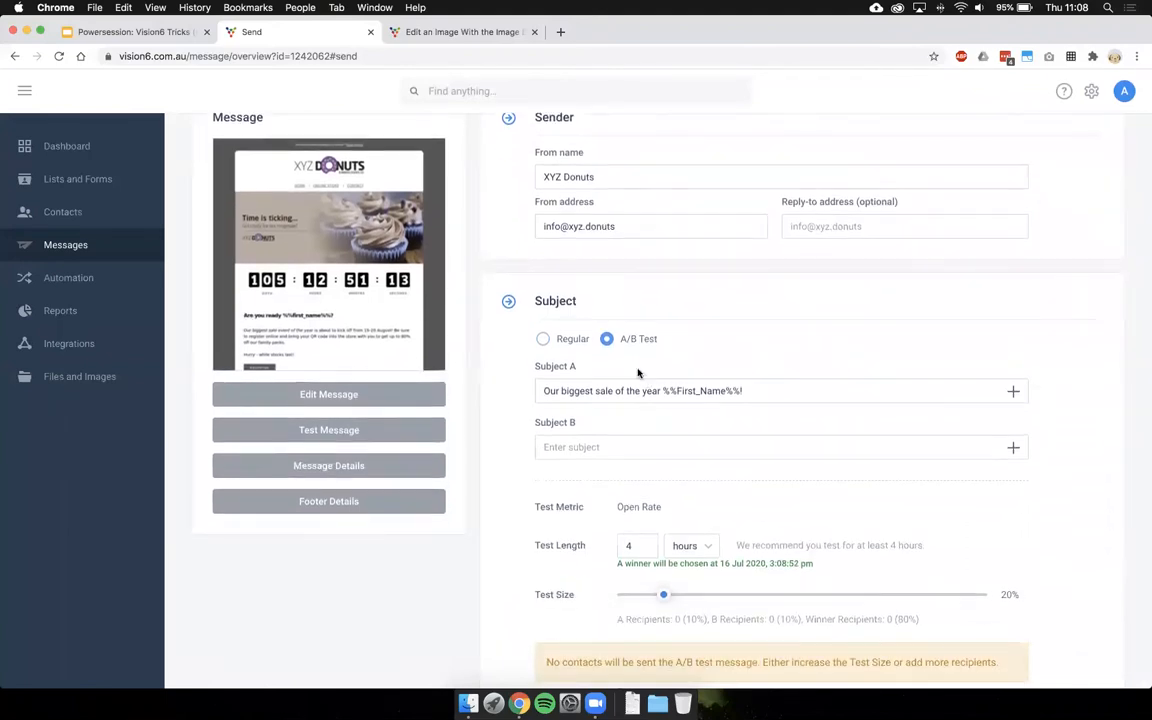
# - Replace the Subject A text with "Hey FNAME, big discounts on DIETARY donuts 🍩"
pyautogui.scroll(-1, 640, 373)
pyautogui.moveTo(751, 355); pyautogui.dragTo(541, 353)
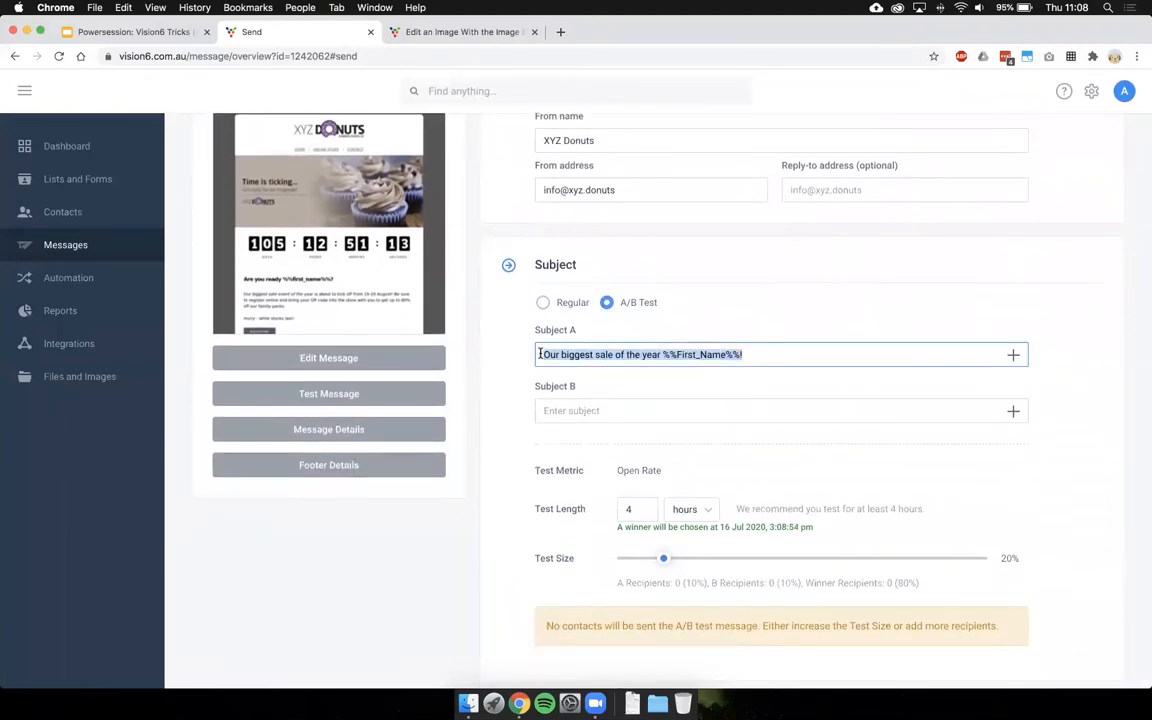
pyautogui.write('Hey FNAME, big discounts on DIETARY donuts 🍩')
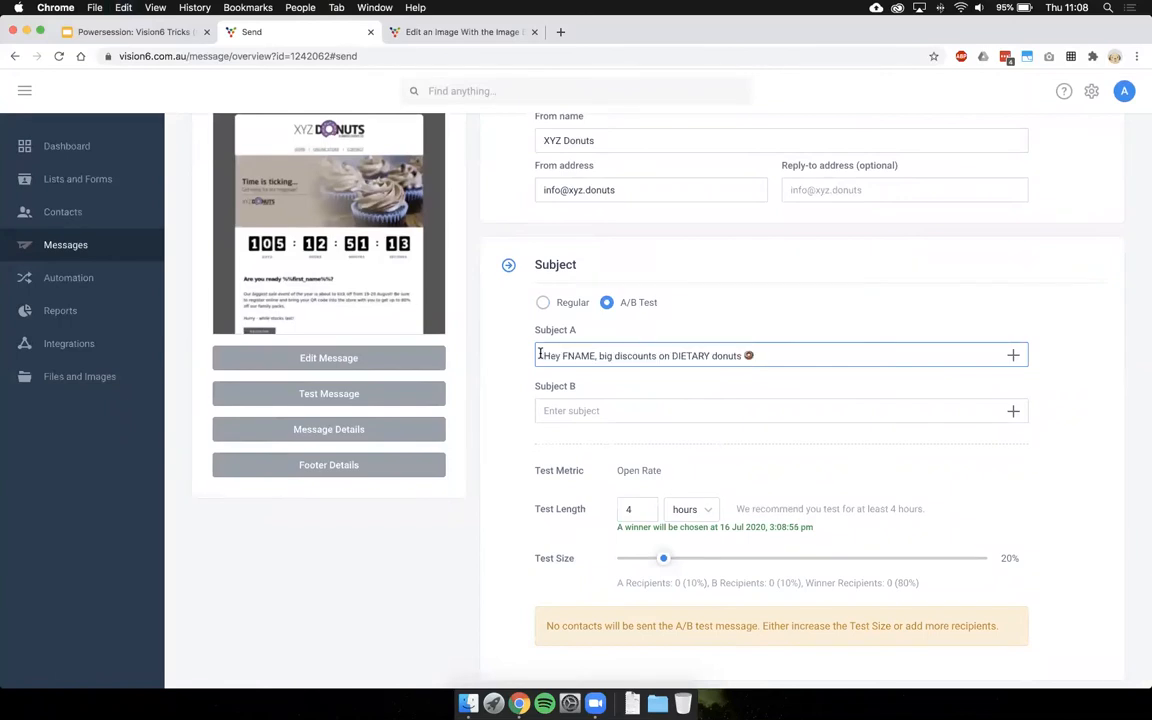
# - Copy "Hungry? How about discount donuts FNAME" from the Google Slides presentation into the message's Subject B
pyautogui.click(197, 35)
pyautogui.click(399, 562)
pyautogui.moveTo(399, 562); pyautogui.dragTo(801, 564)
pyautogui.press('super+c')
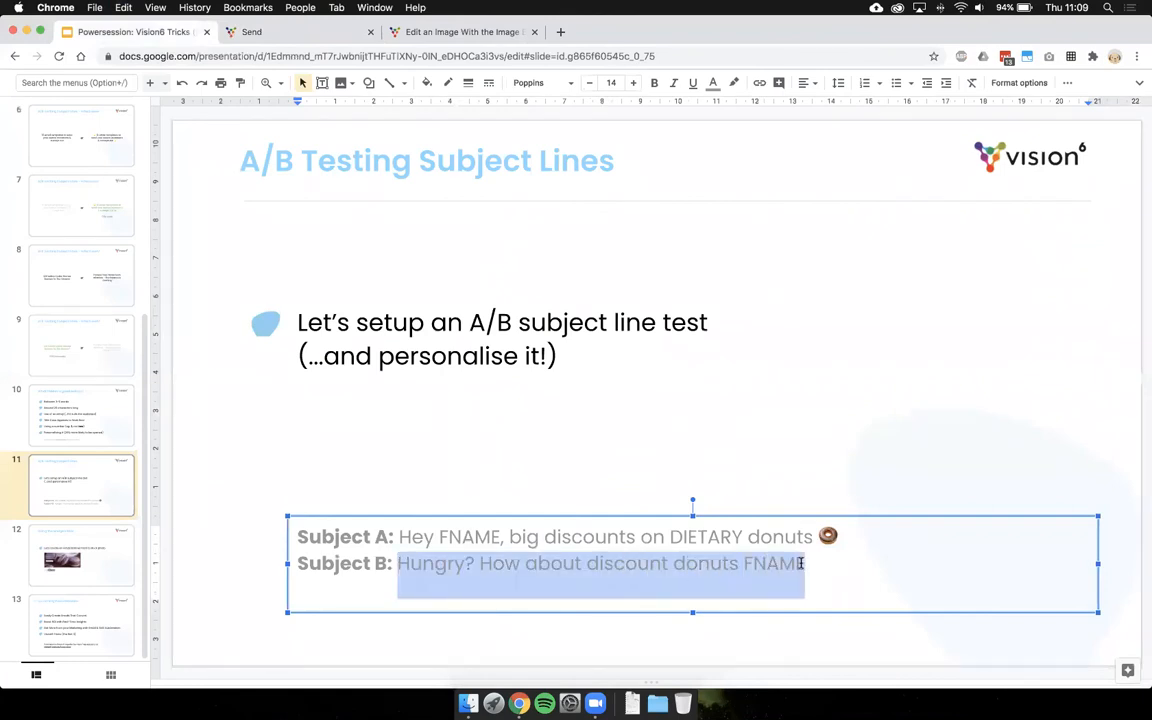
pyautogui.click(289, 38)
pyautogui.click(578, 411)
pyautogui.press('super+v')
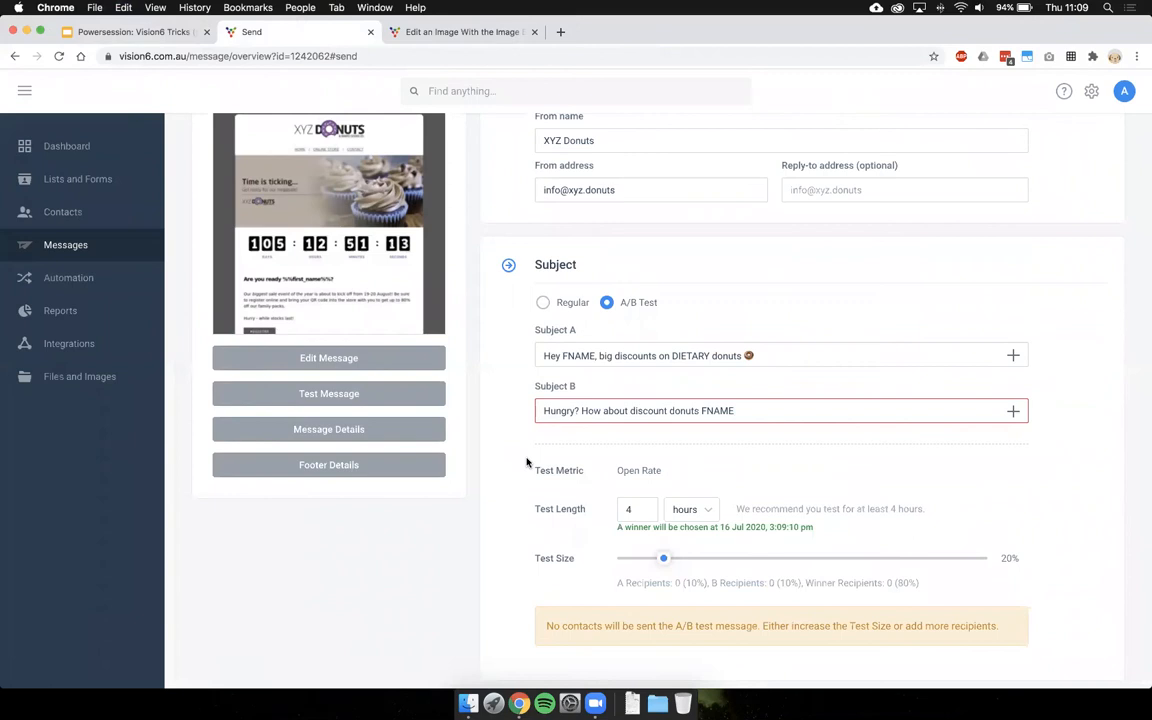
# - Remove the FNAME placeholder after "Hey" in Subject A, keeping the comma
pyautogui.scroll(-1, 527, 462)
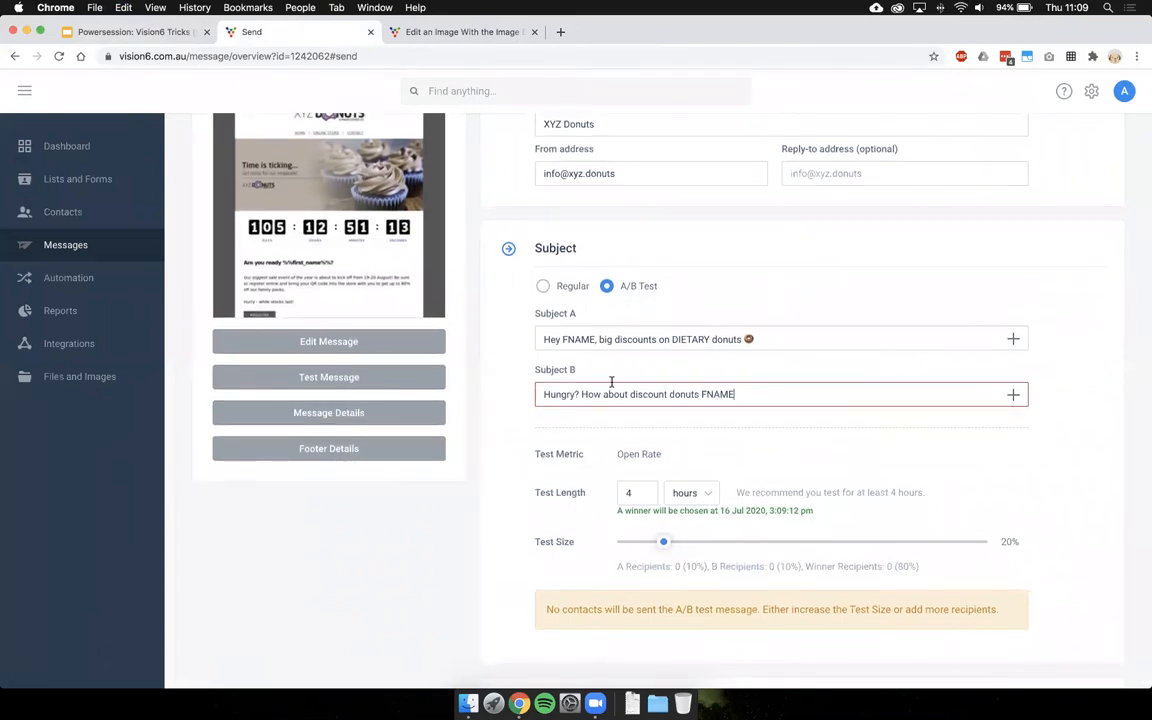
pyautogui.moveTo(563, 339); pyautogui.dragTo(594, 336)
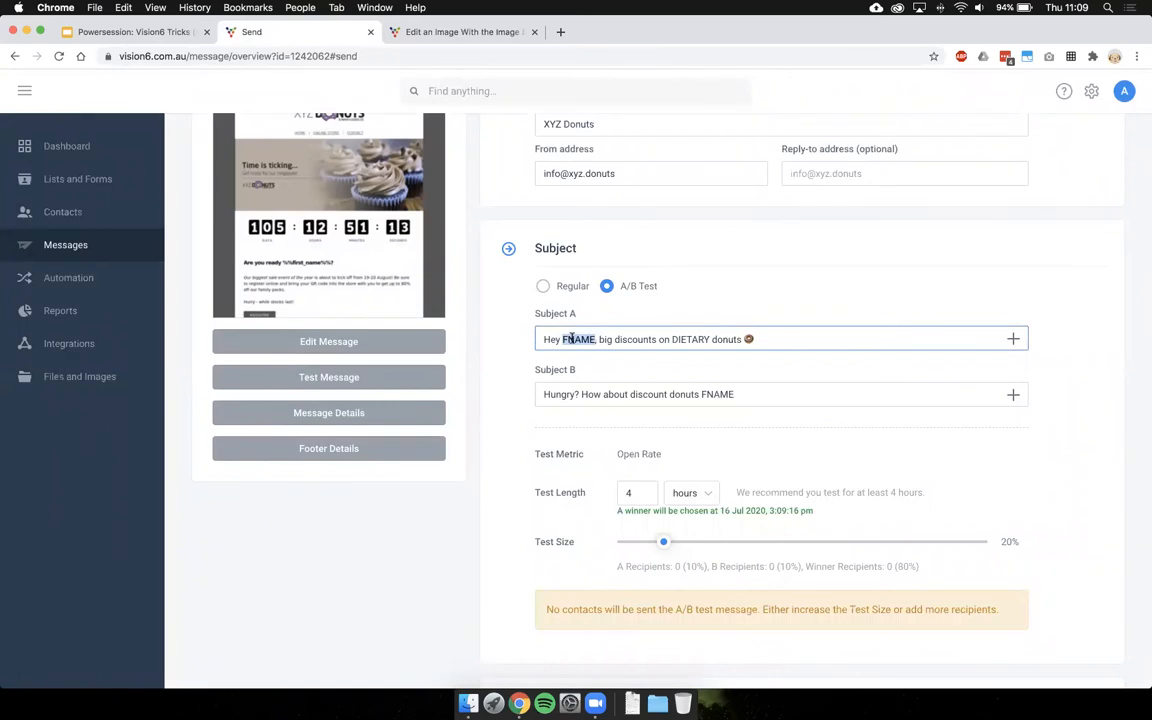
pyautogui.doubleClick(683, 339)
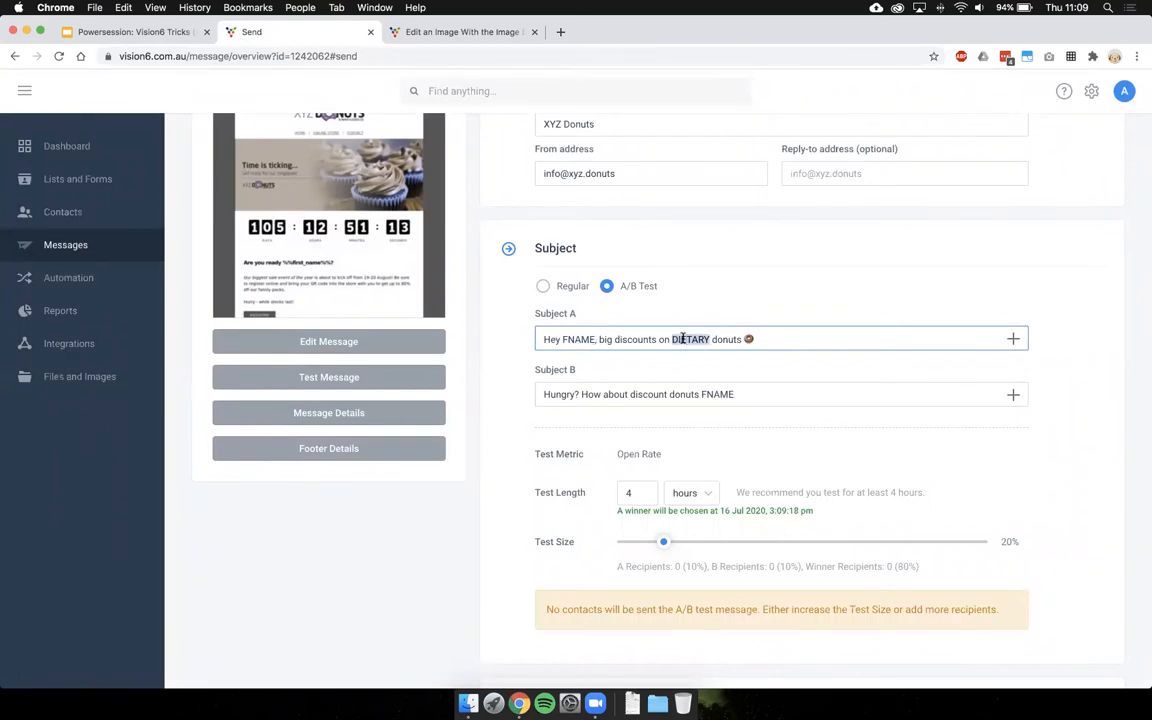
pyautogui.moveTo(596, 339); pyautogui.dragTo(566, 337)
pyautogui.write('F')
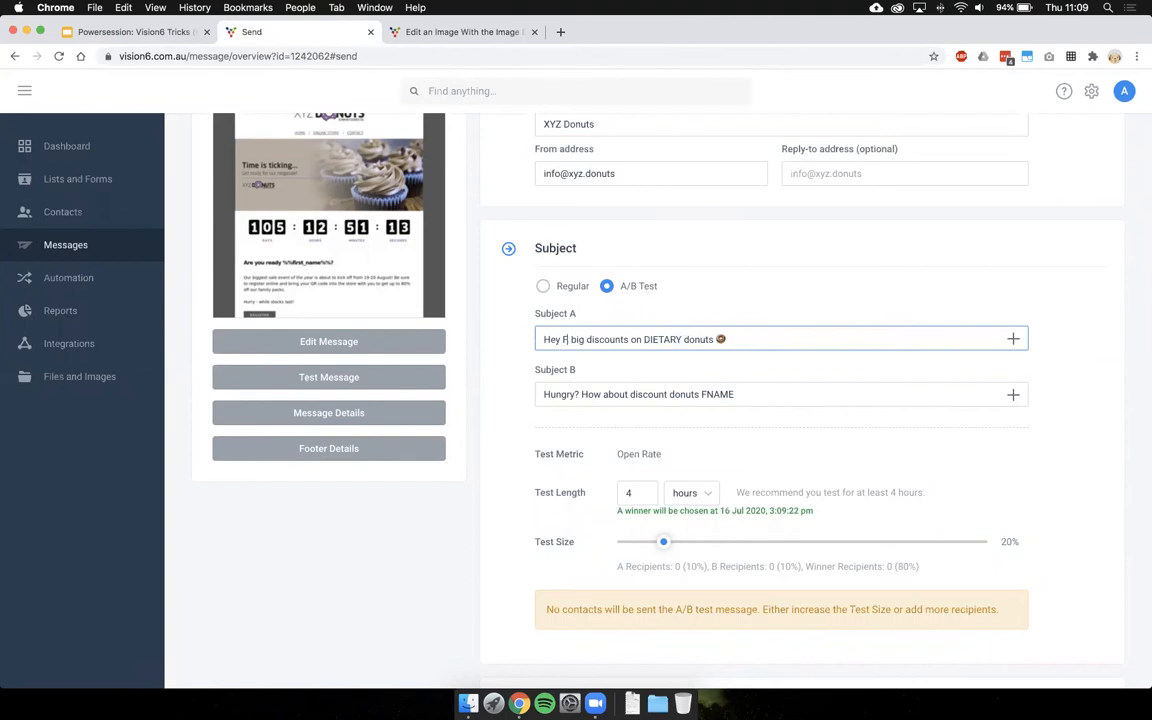
pyautogui.press('BackSpace')
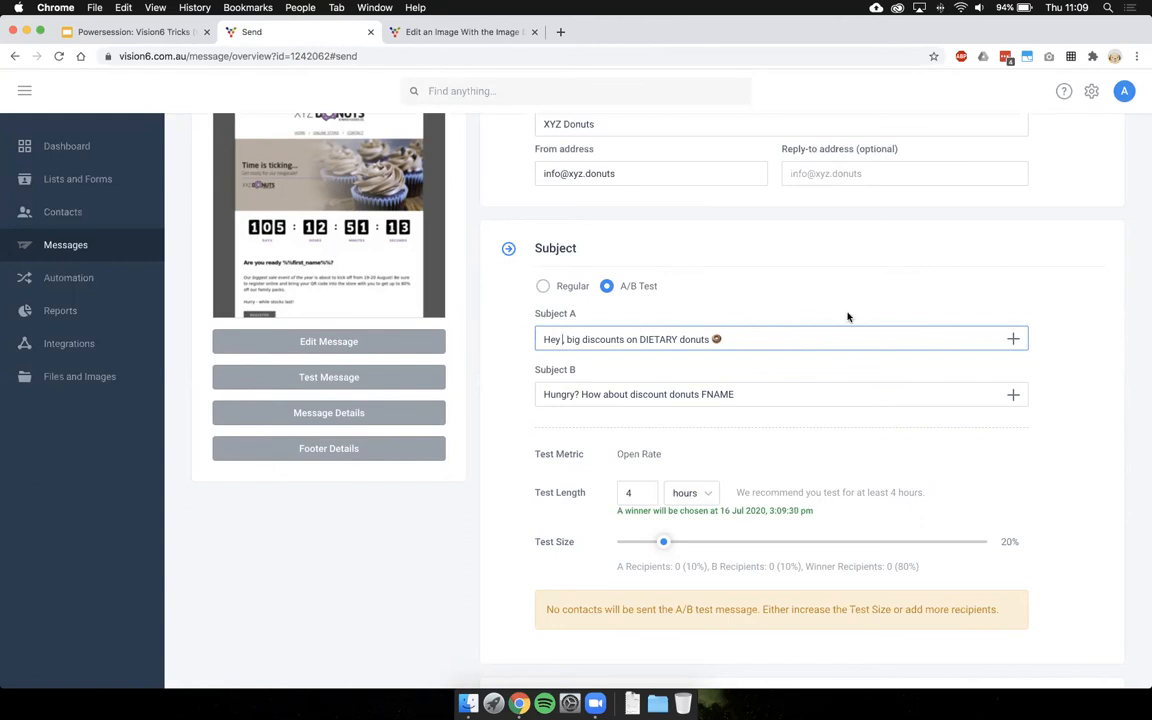
# - Insert the First Name wildcard from XYZ Customers after "Hey" in Subject A, with the fallback "there"
pyautogui.click(1014, 340)
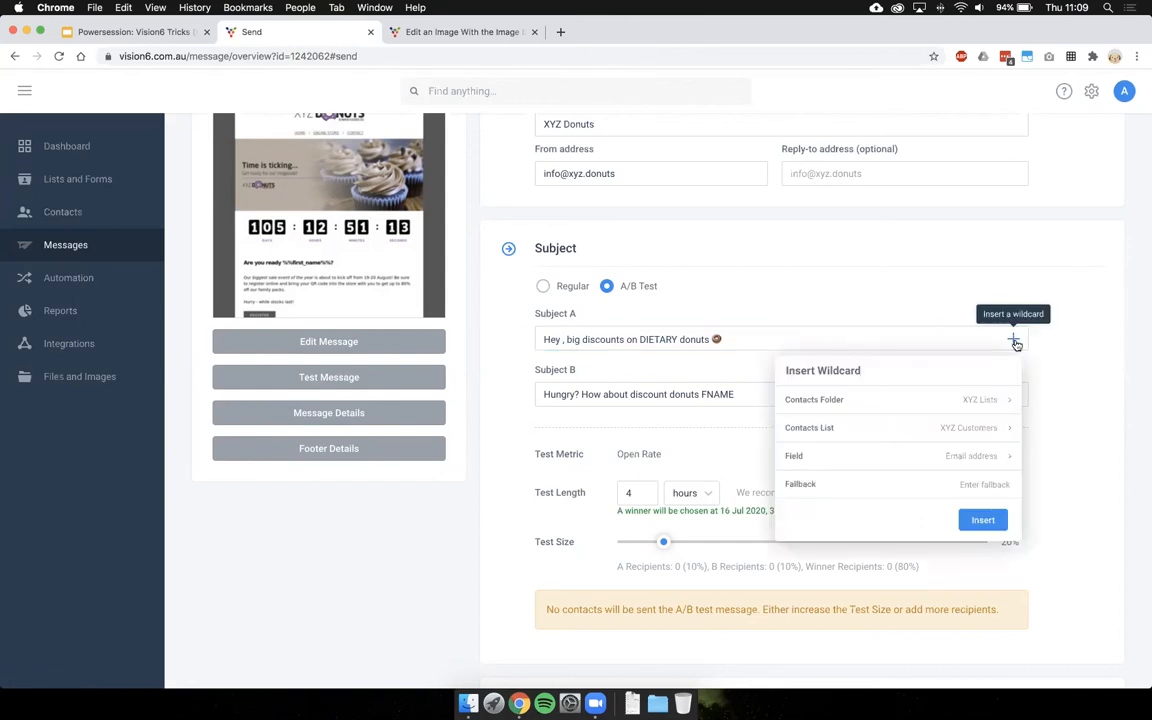
pyautogui.click(980, 400)
pyautogui.click(972, 458)
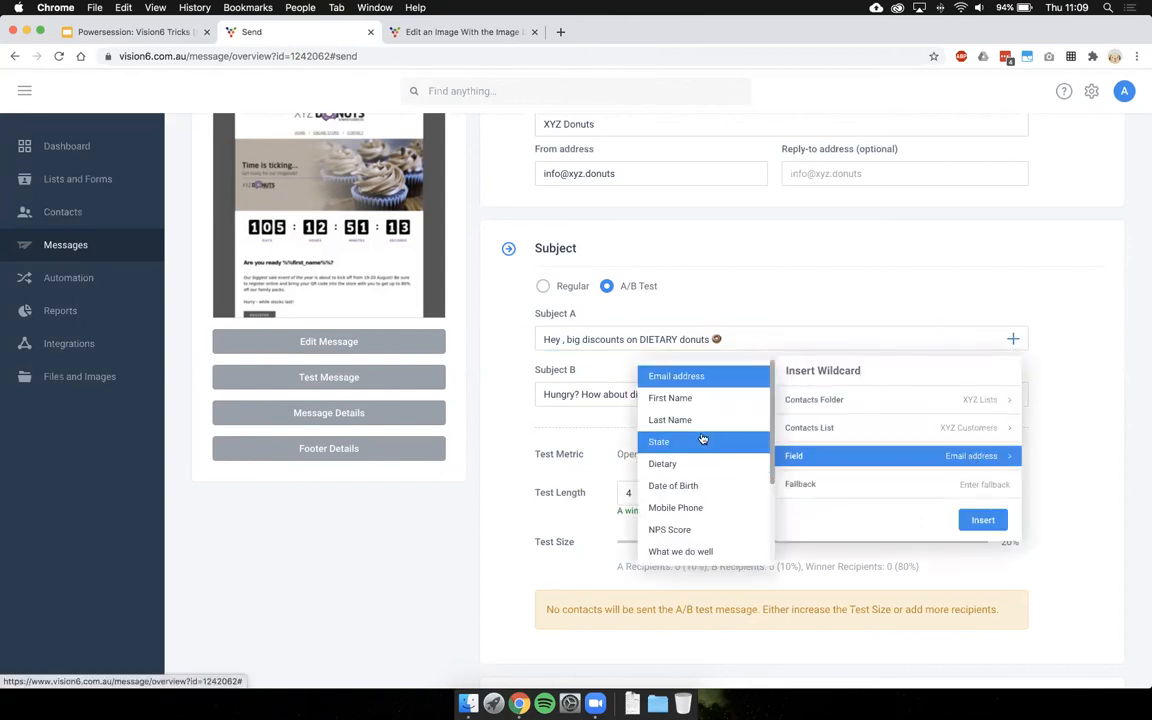
pyautogui.scroll(-4, 701, 457)
pyautogui.scroll(4, 701, 457)
pyautogui.scroll(-1, 701, 457)
pyautogui.scroll(-2, 700, 457)
pyautogui.scroll(4, 700, 460)
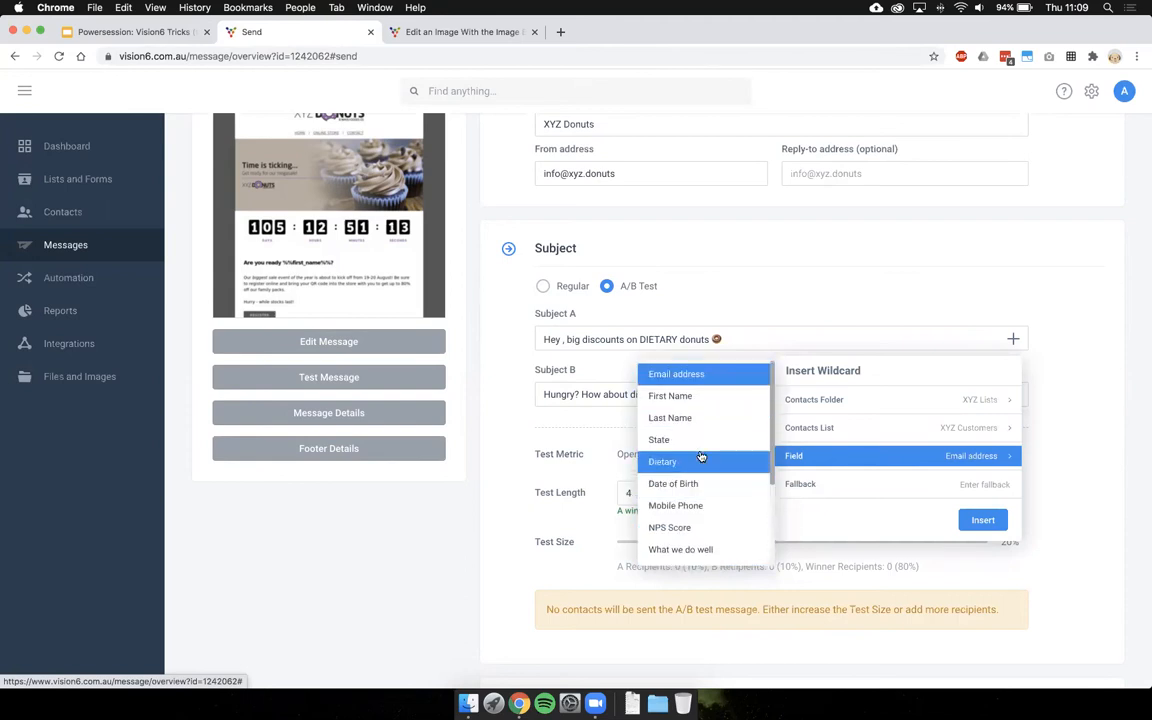
pyautogui.click(679, 396)
pyautogui.click(800, 455)
pyautogui.click(895, 452)
pyautogui.click(995, 485)
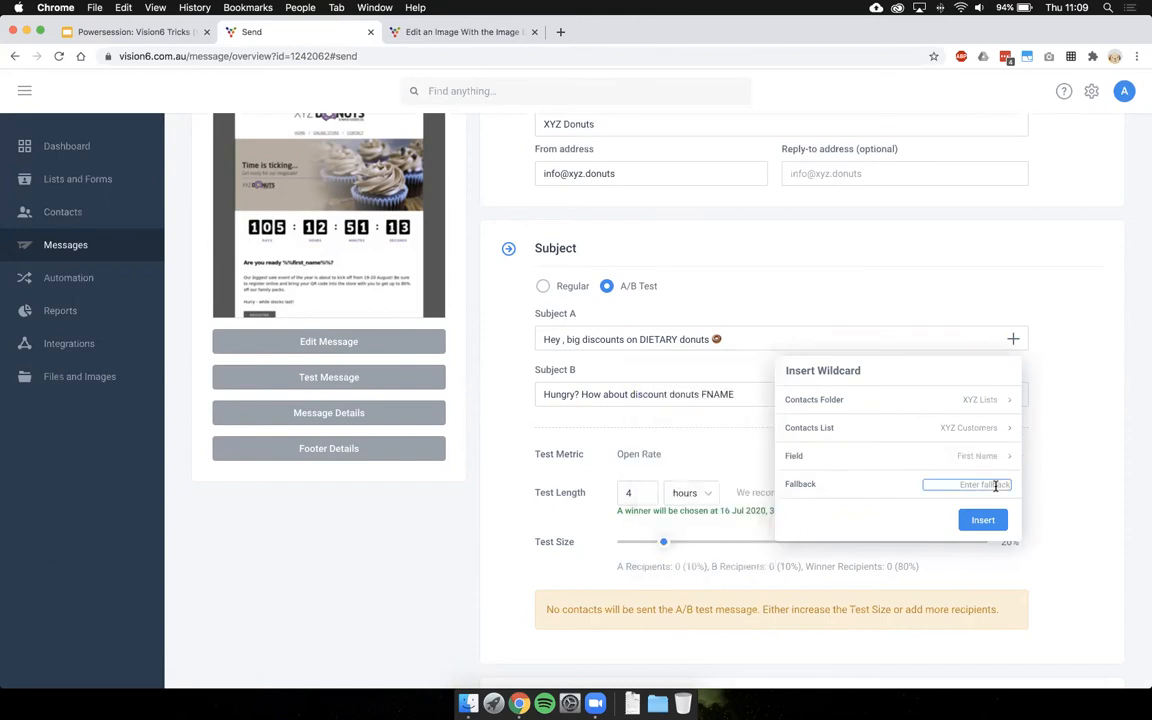
pyautogui.write('there')
pyautogui.click(984, 520)
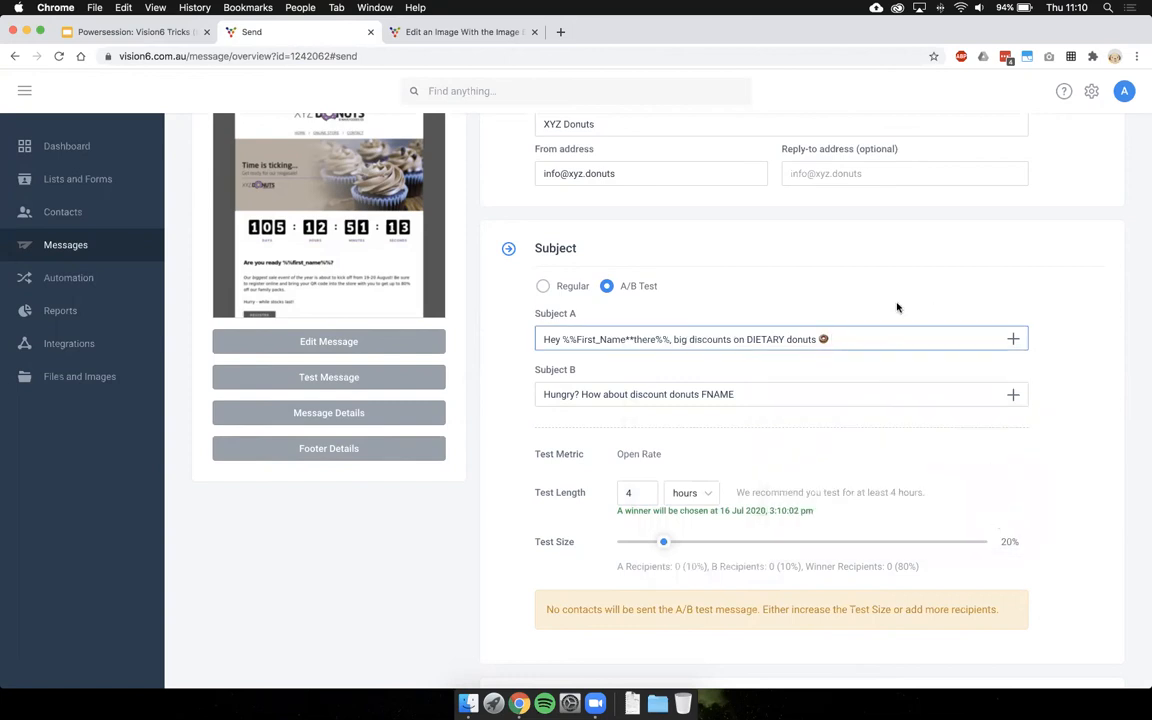
# - Replace the DIETARY placeholder in Subject A with the Dietary wildcard from XYZ Customers, without a fallback
pyautogui.click(558, 341)
pyautogui.click(672, 340)
pyautogui.write(',')
pyautogui.doubleClick(746, 340)
pyautogui.press('BackSpace')
pyautogui.press('BackSpace')
pyautogui.click(1012, 340)
pyautogui.moveTo(962, 457)
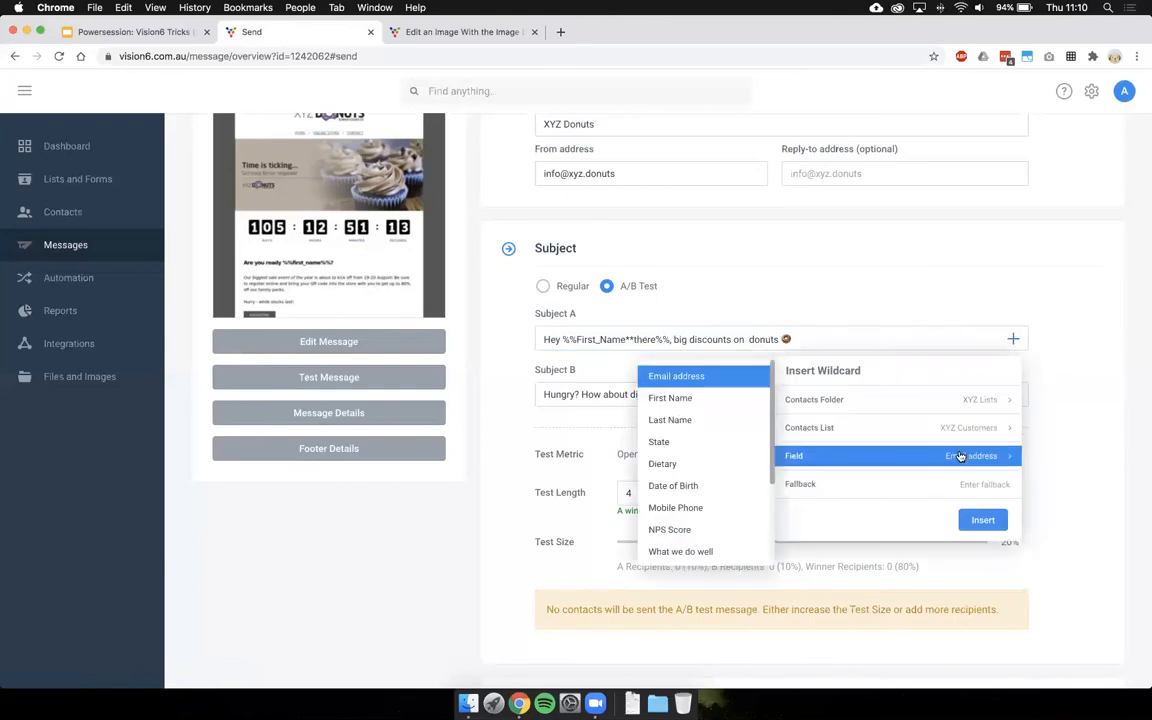
pyautogui.click(705, 468)
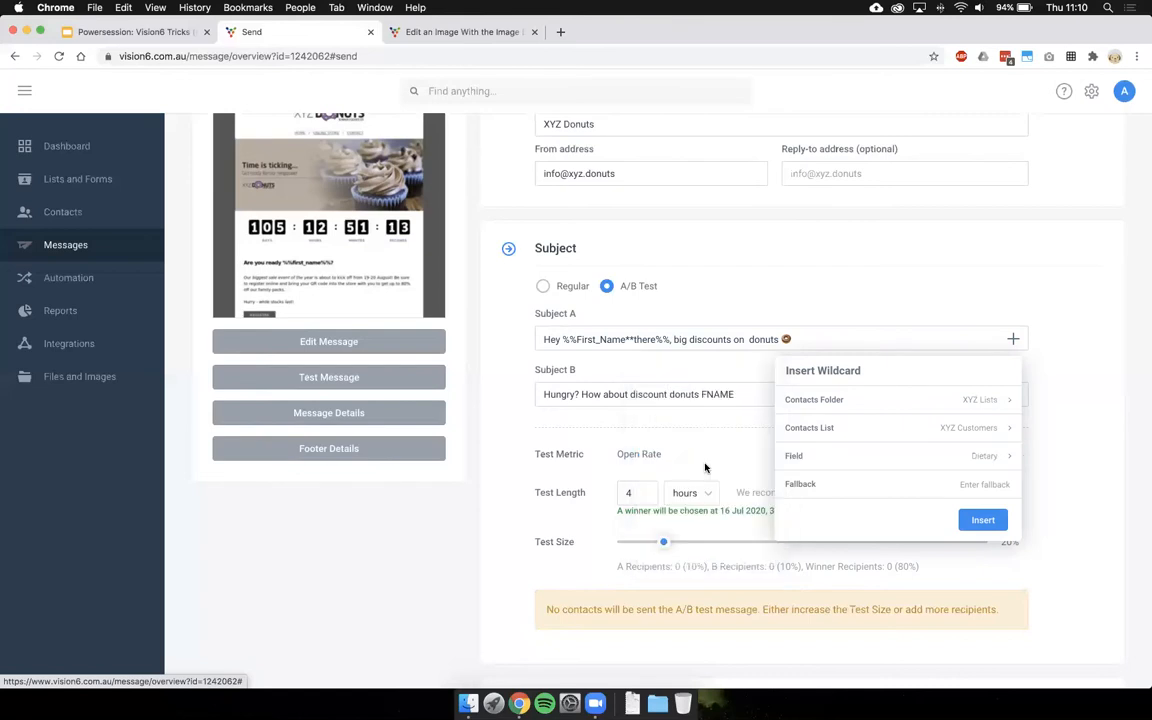
pyautogui.moveTo(874, 463)
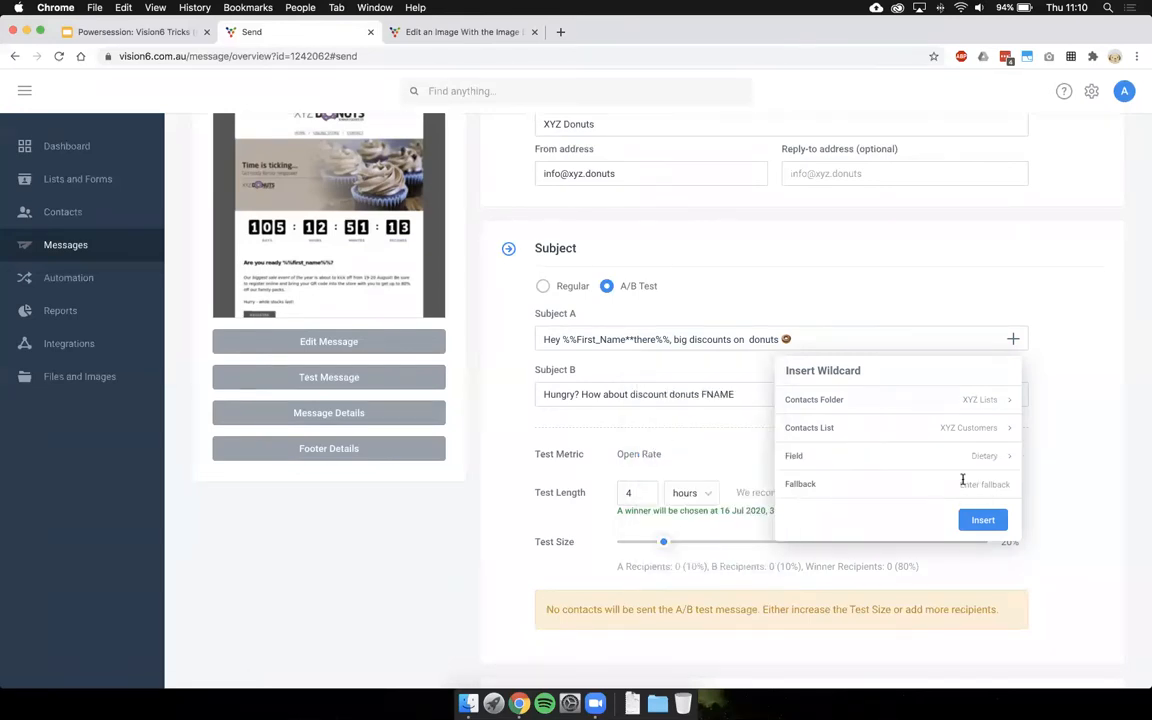
pyautogui.click(983, 521)
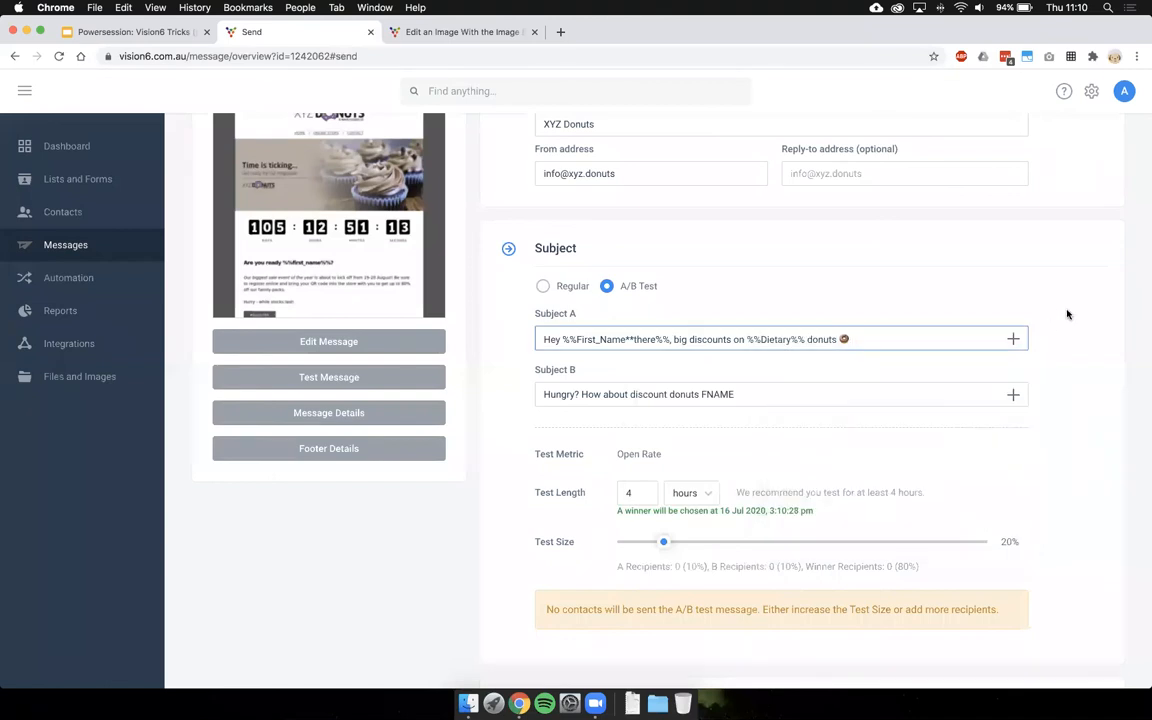
# - Remove the FNAME placeholder from Subject B and insert the First Name wildcard without a fallback
pyautogui.click(779, 340)
pyautogui.click(769, 394)
pyautogui.press('BackSpace')
pyautogui.press('BackSpace')
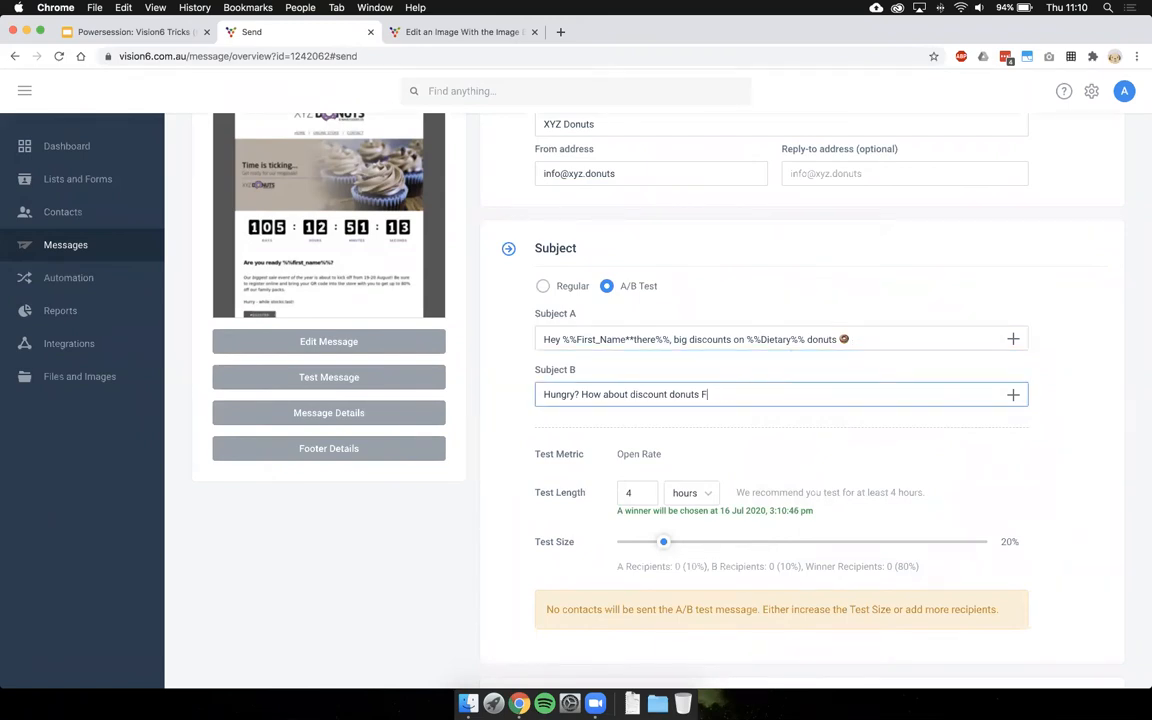
pyautogui.click(1013, 394)
pyautogui.click(968, 512)
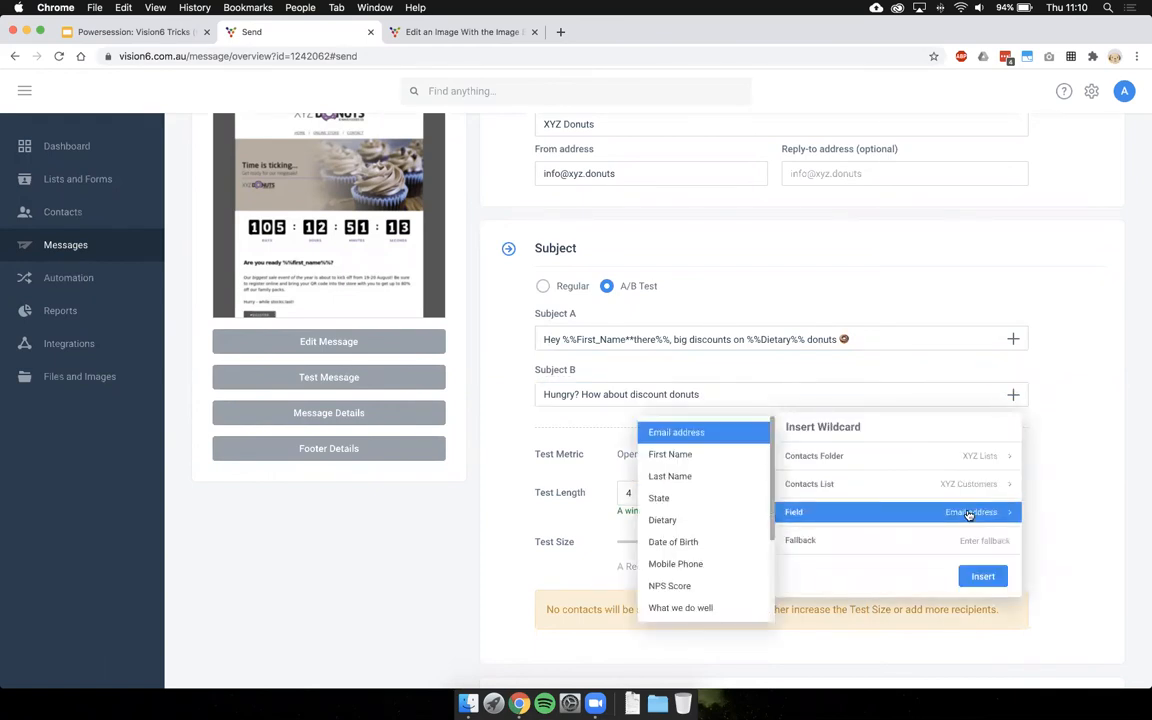
pyautogui.click(704, 455)
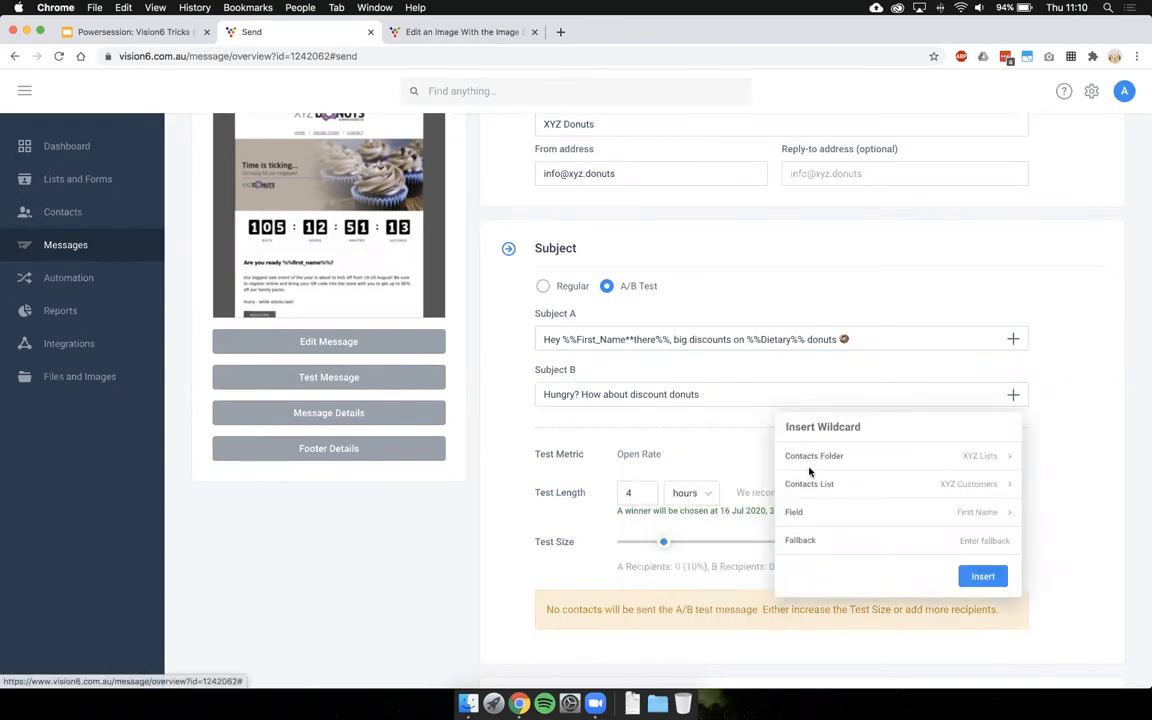
pyautogui.click(983, 576)
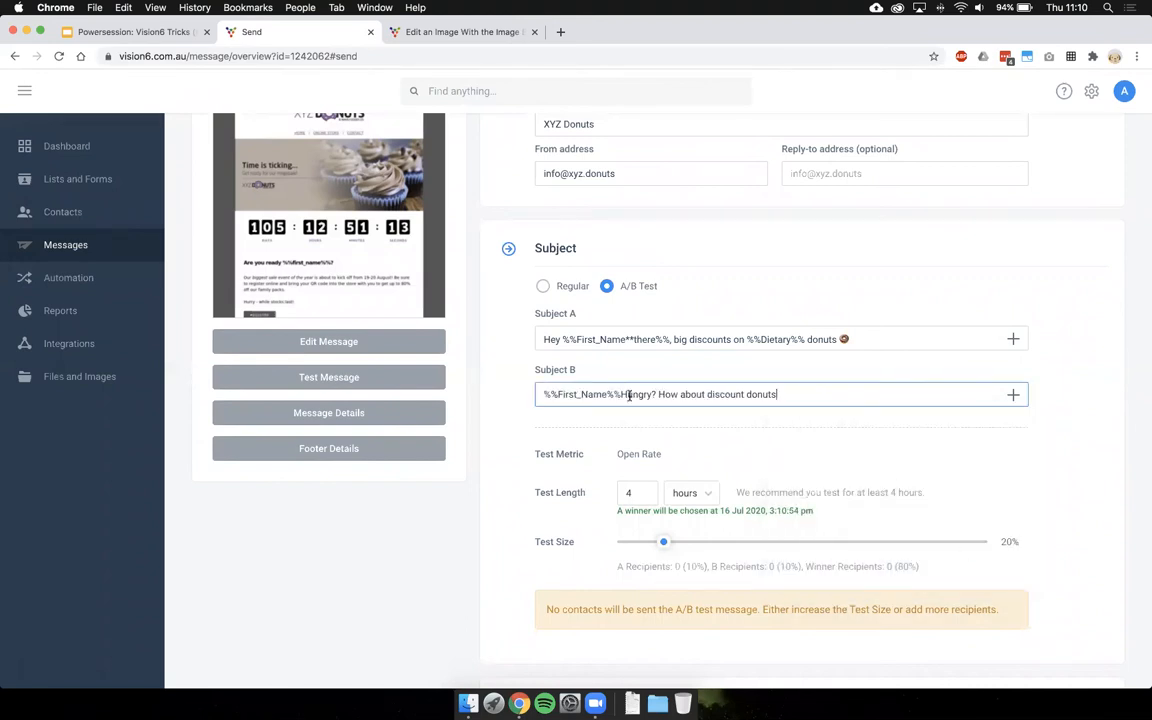
# - Move the %%First_Name%% wildcard from the start of Subject B to its end, after "discount donuts"
pyautogui.moveTo(621, 394); pyautogui.dragTo(536, 394)
pyautogui.press('super+c')
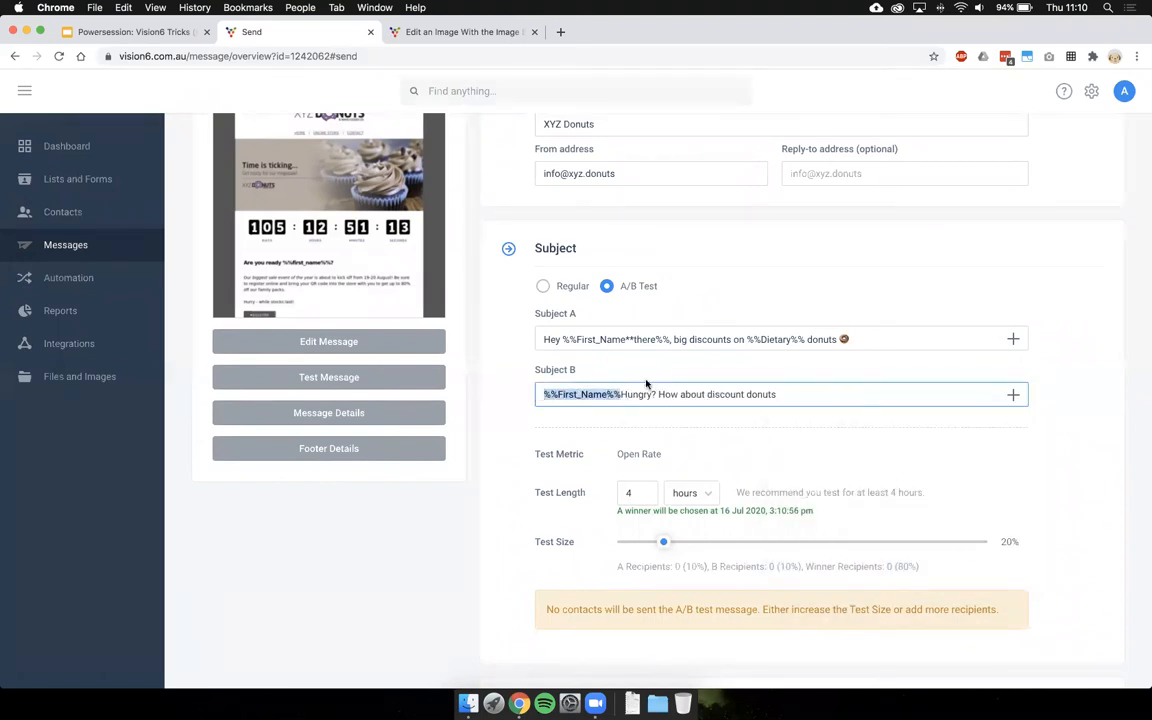
pyautogui.press('BackSpace')
pyautogui.press('super+v')
pyautogui.click(1097, 404)
pyautogui.moveTo(702, 394); pyautogui.dragTo(784, 394)
pyautogui.click(792, 394)
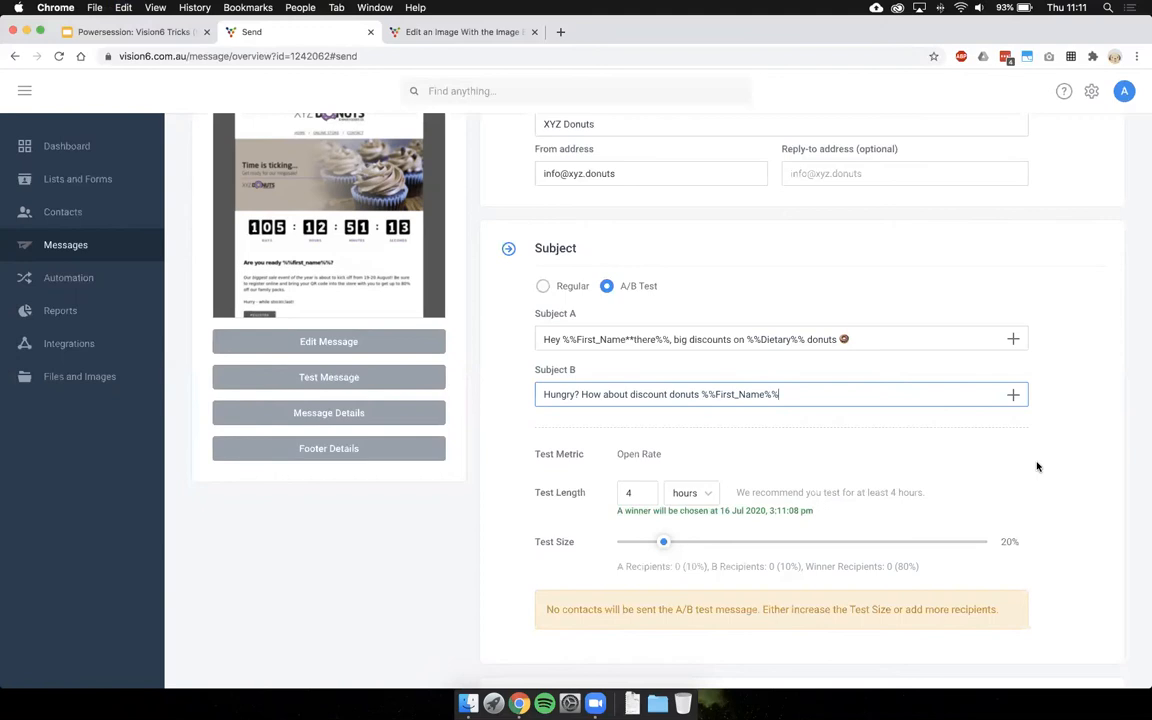
# - Examine the A/B test's metric, how its test size splits recipients between both subjects and the winner, and the remaining Recipients and Schedule sections
pyautogui.moveTo(617, 454); pyautogui.dragTo(656, 455)
pyautogui.click(655, 454)
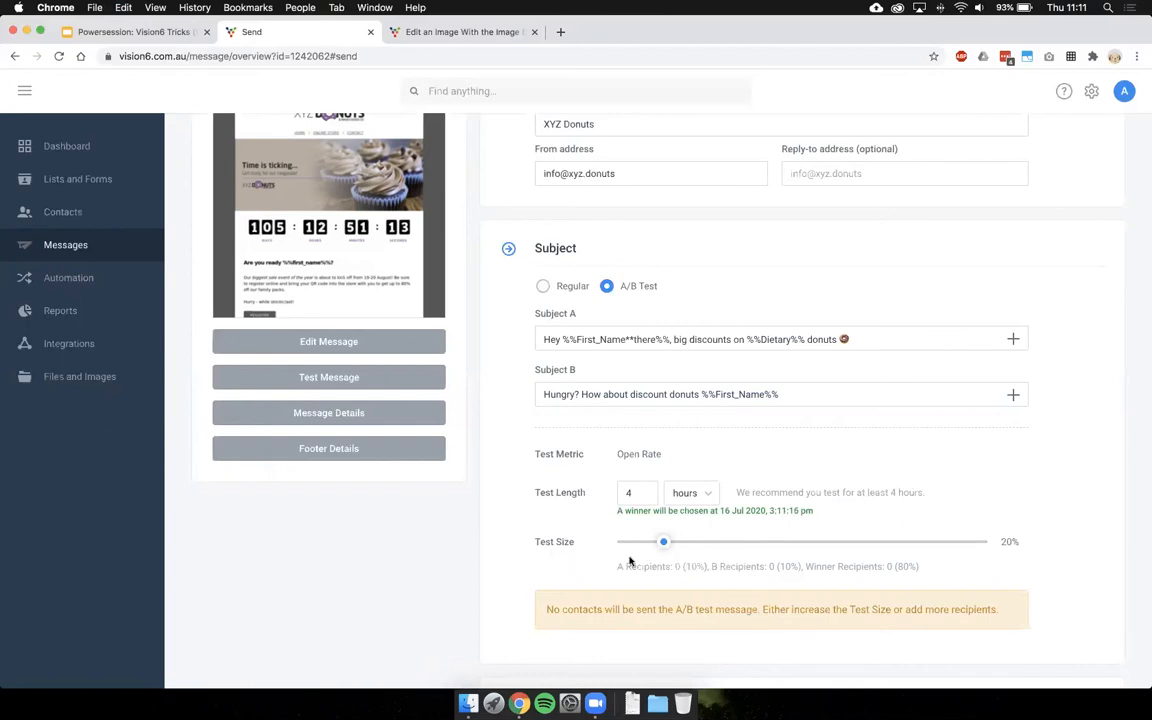
pyautogui.moveTo(663, 541)
pyautogui.mouseDown()
pyautogui.moveTo(779, 542)
pyautogui.moveTo(663, 541)
pyautogui.mouseUp()
pyautogui.scroll(-1, 590, 586)
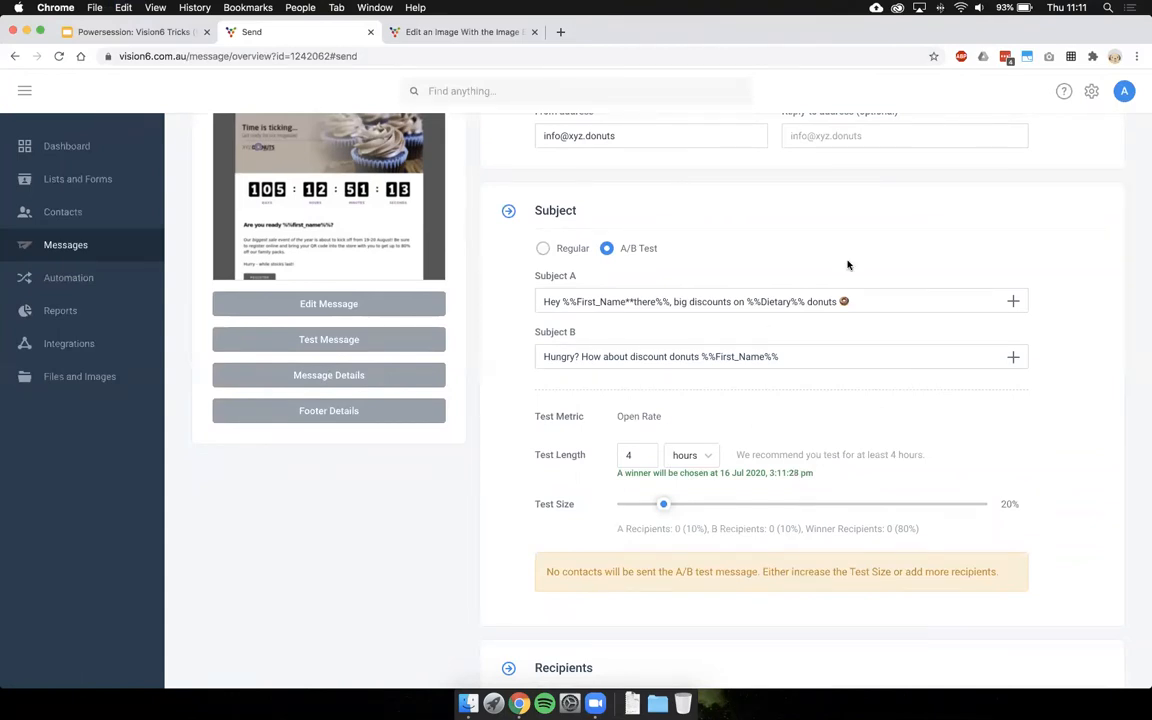
pyautogui.moveTo(853, 301); pyautogui.dragTo(541, 301)
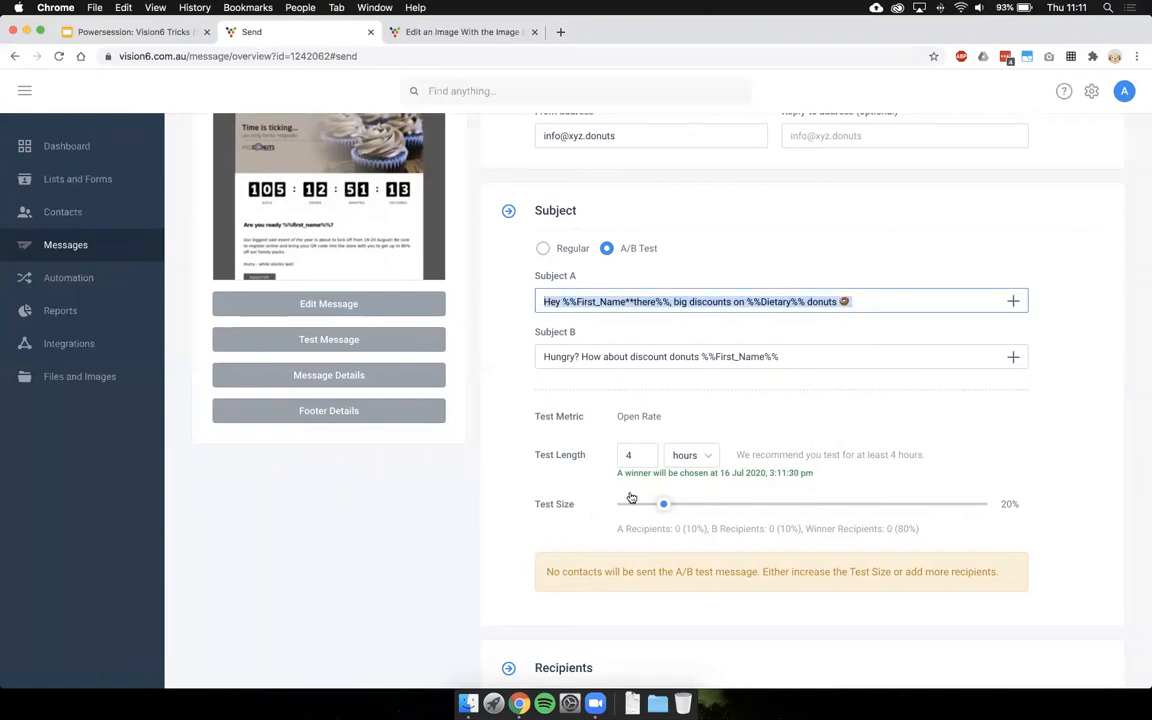
pyautogui.rightClick(629, 525)
pyautogui.click(592, 535)
pyautogui.moveTo(636, 528); pyautogui.dragTo(714, 528)
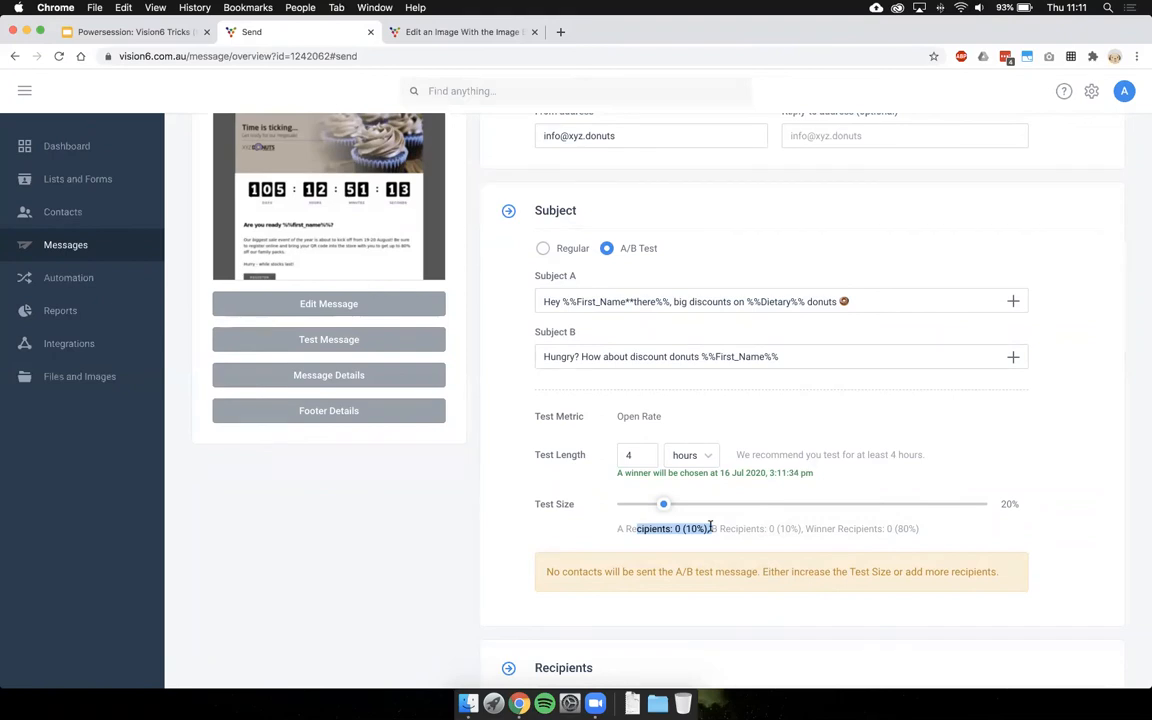
pyautogui.click(711, 526)
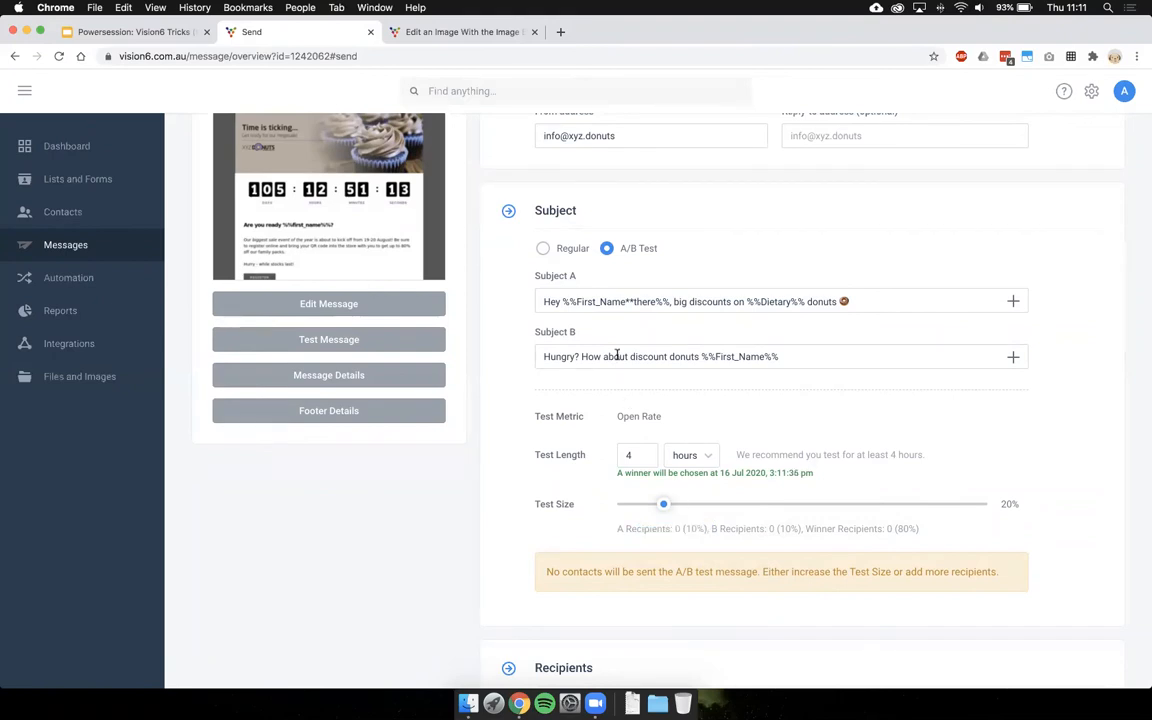
pyautogui.moveTo(542, 356); pyautogui.dragTo(781, 356)
pyautogui.moveTo(720, 528); pyautogui.dragTo(801, 528)
pyautogui.click(806, 528)
pyautogui.moveTo(806, 528); pyautogui.dragTo(928, 528)
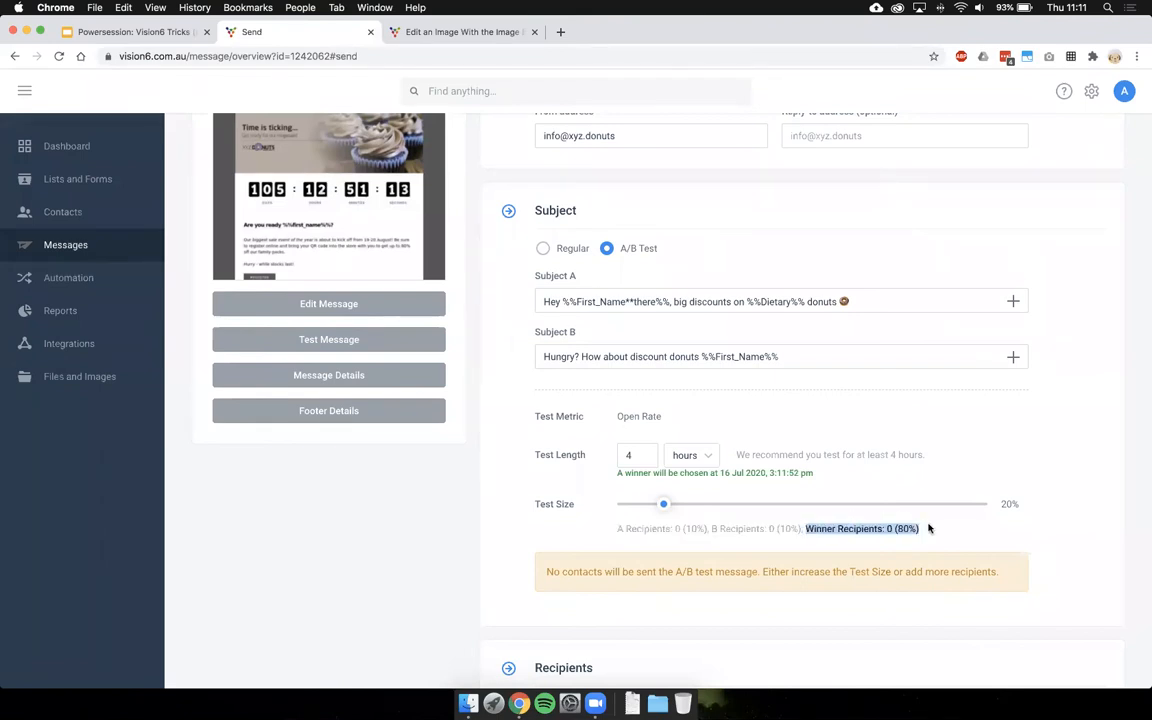
pyautogui.click(928, 528)
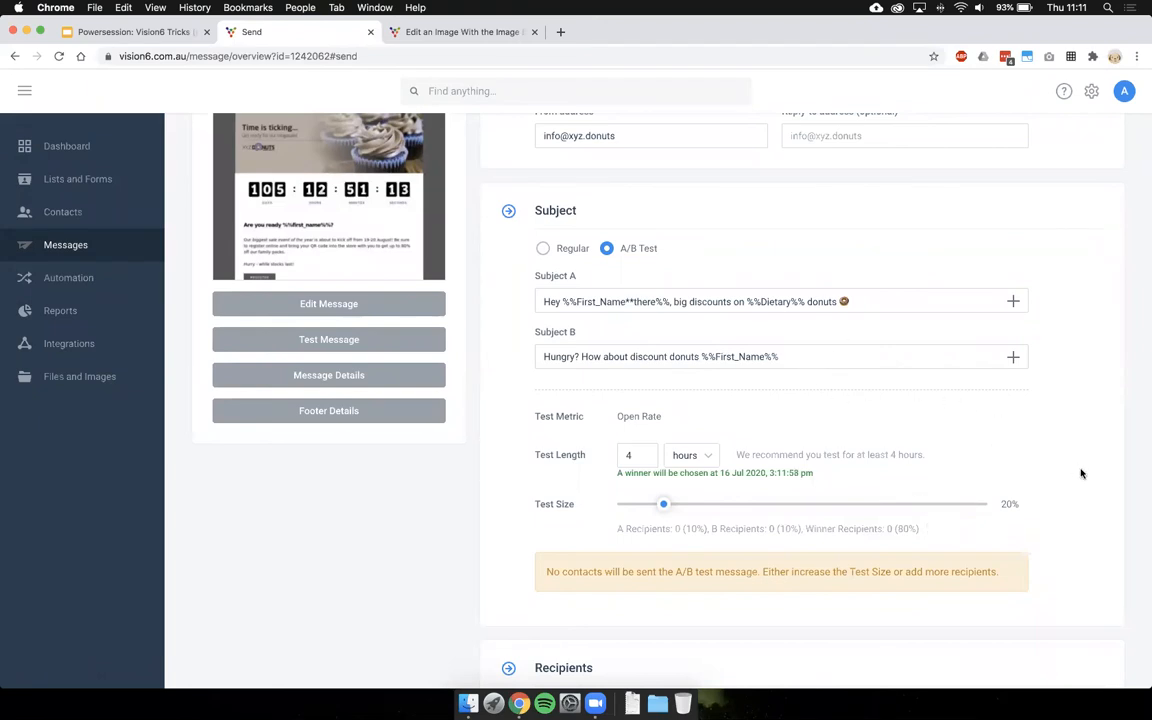
pyautogui.scroll(-2, 1080, 473)
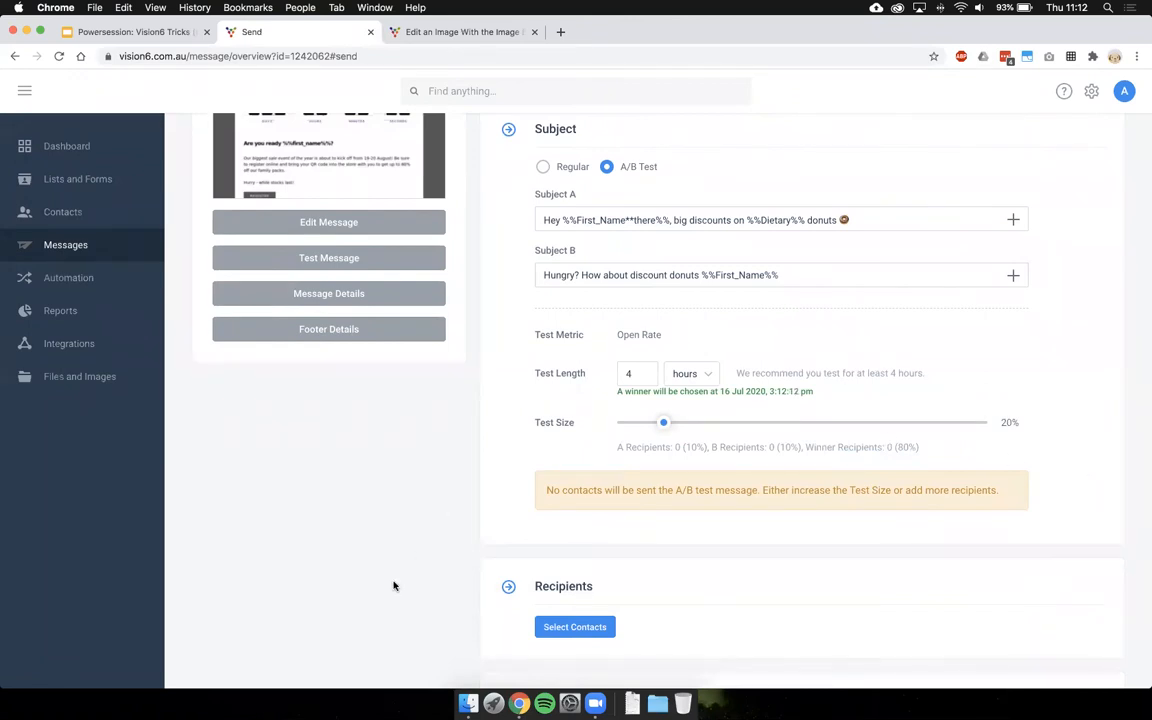
pyautogui.scroll(-2, 394, 586)
pyautogui.scroll(-2, 471, 617)
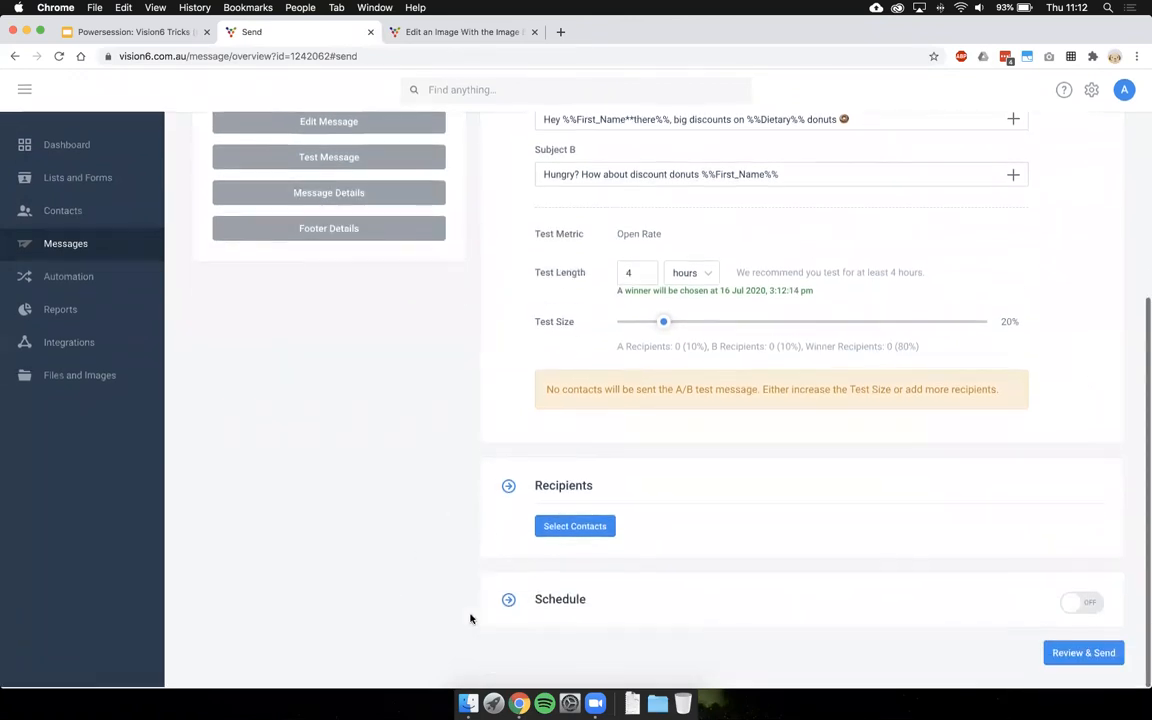
pyautogui.scroll(5, 941, 543)
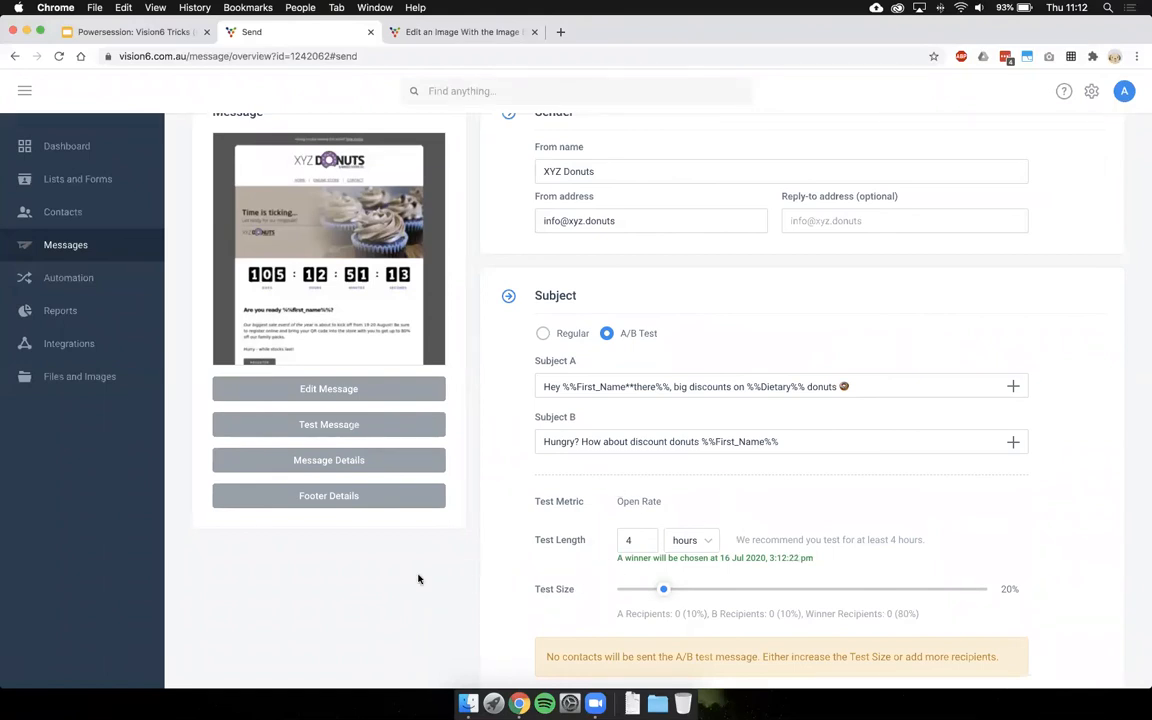
# - Switch to the Google Slides presentation and show the "Using the Image Editor" slide
pyautogui.click(126, 33)
pyautogui.press('Down')
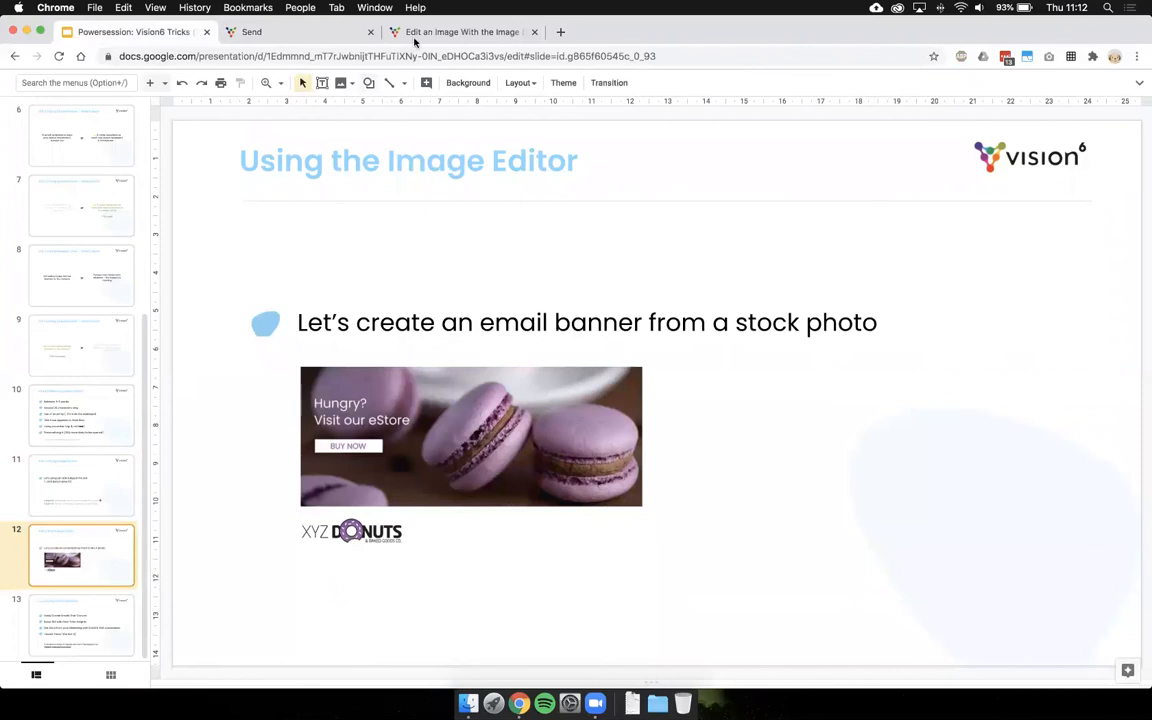
# - Switch to Vision6 and open the purple macarons photo from the Powersessions folder of Files and Images in the image editor
pyautogui.click(283, 35)
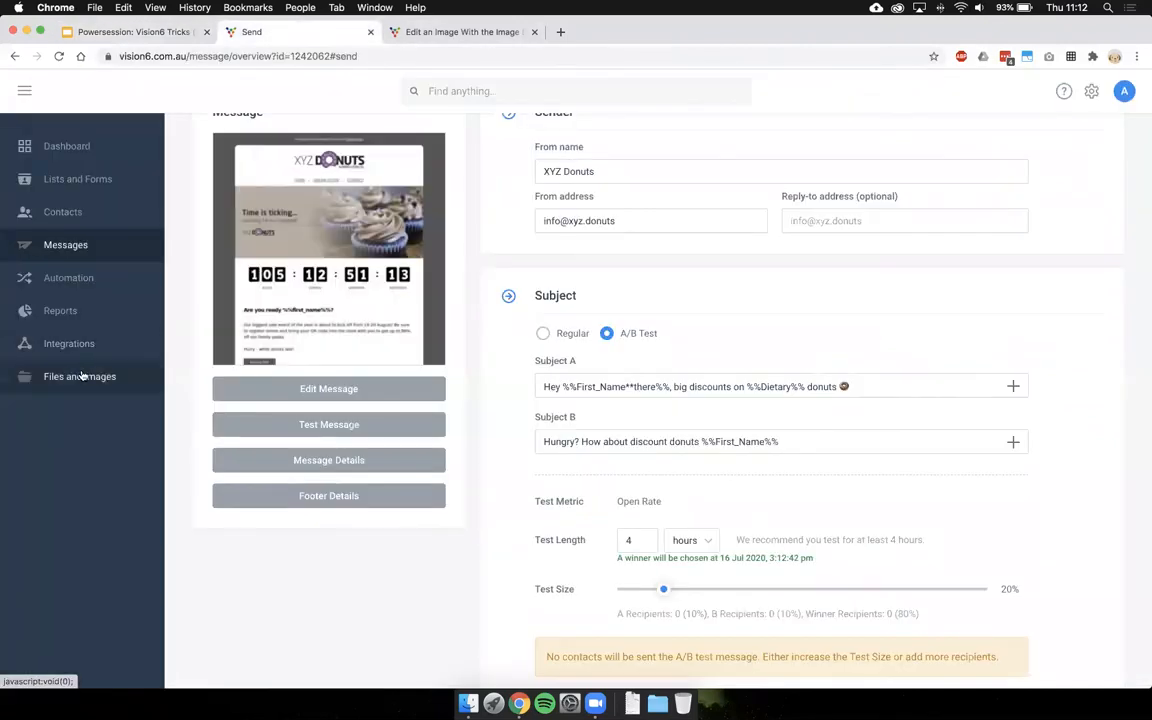
pyautogui.click(72, 147)
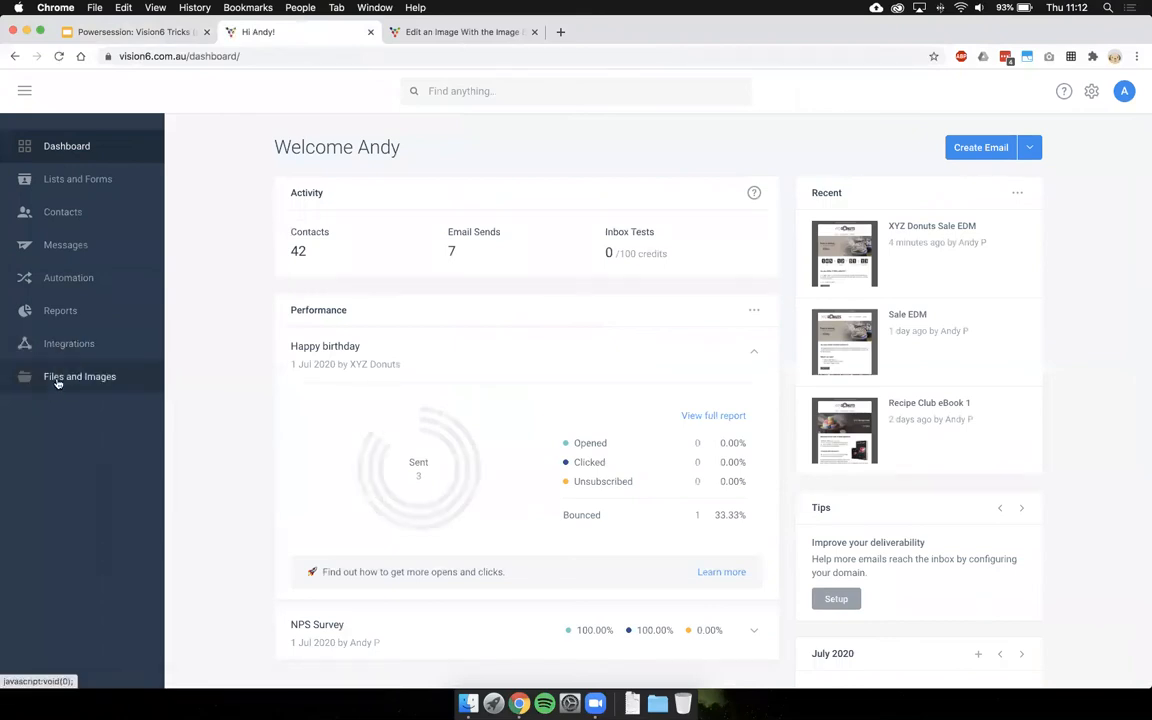
pyautogui.click(82, 379)
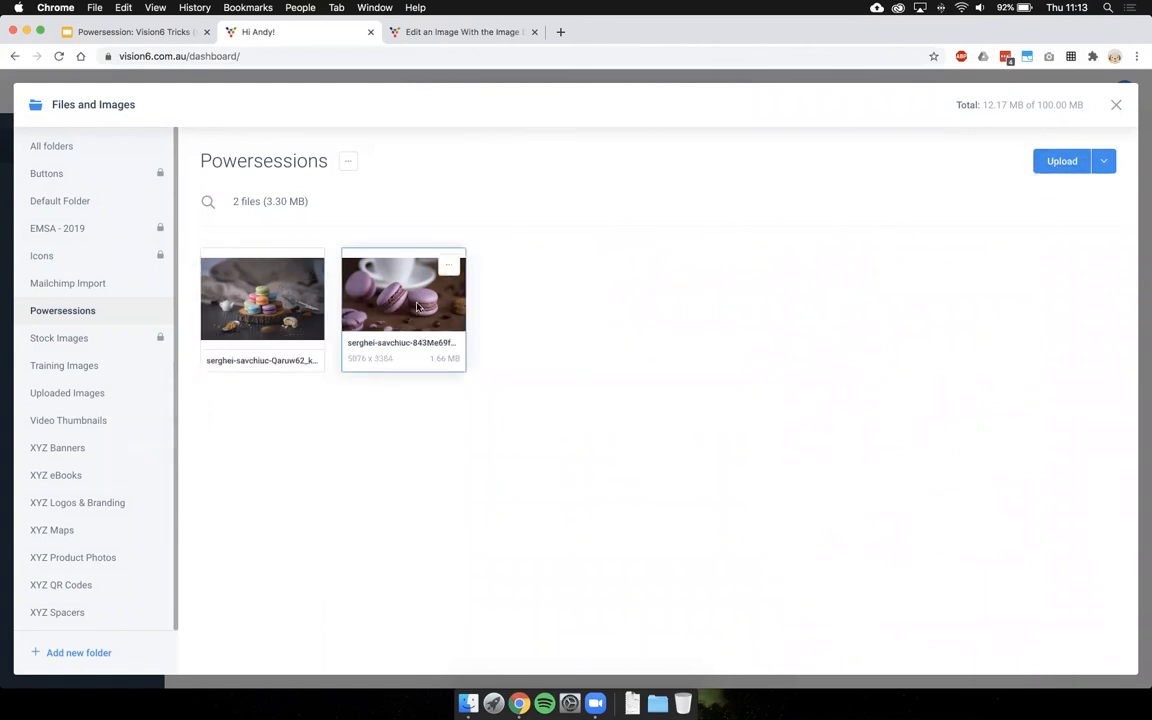
pyautogui.click(357, 265)
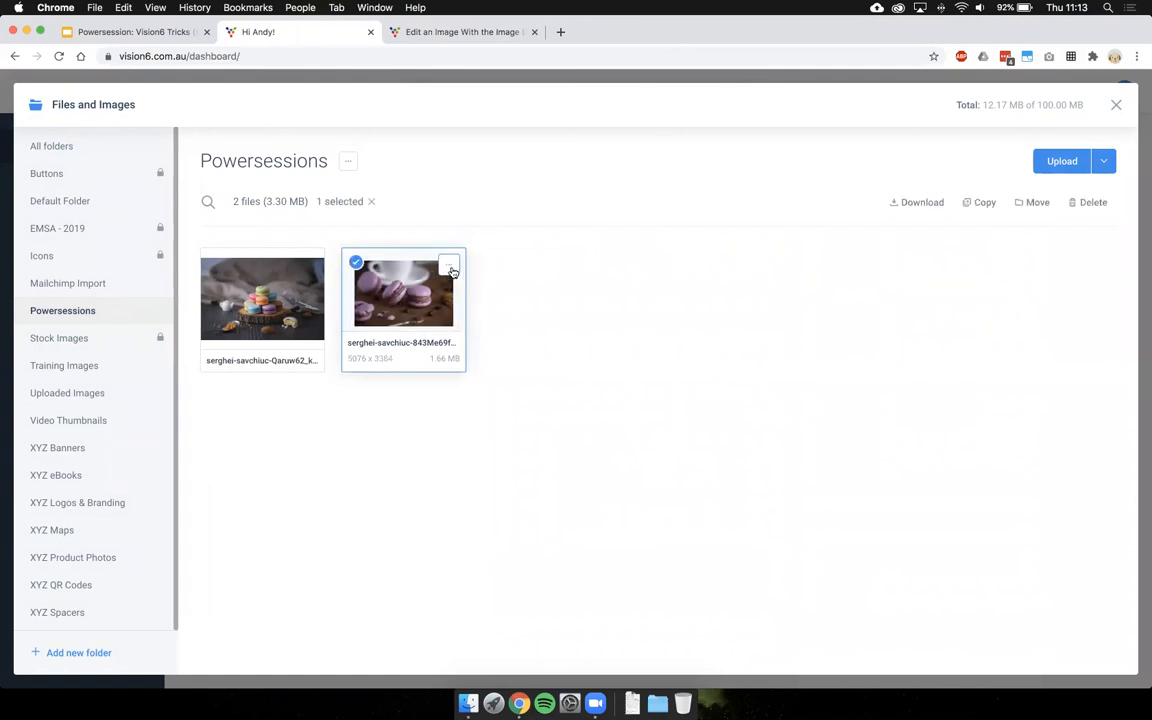
pyautogui.click(450, 270)
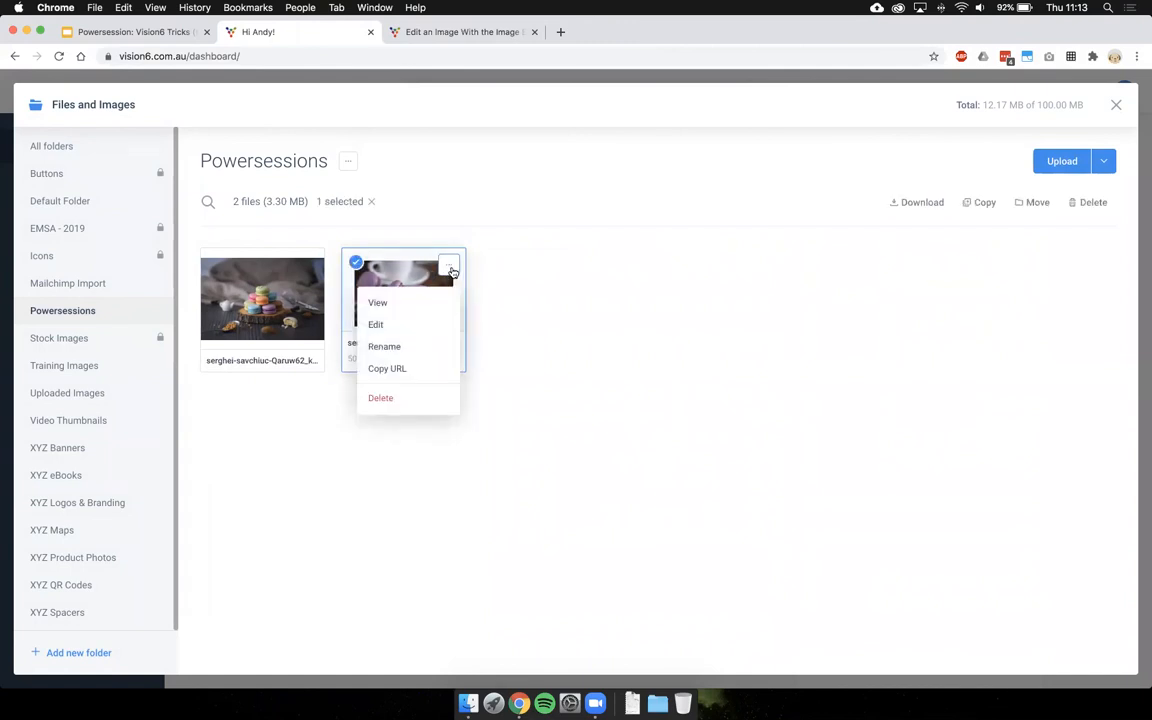
pyautogui.click(414, 326)
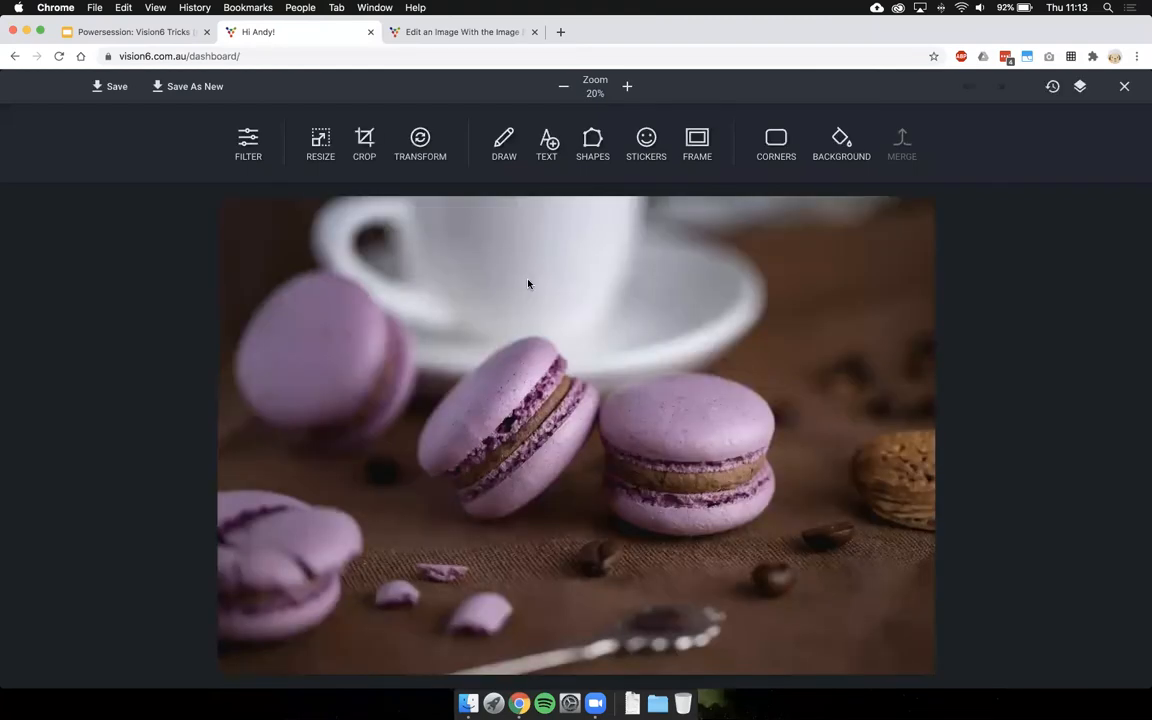
# - Crop the photo to a wide banner framing the macarons, trimming the cup above, the spoon below and the almond at the side
pyautogui.click(366, 138)
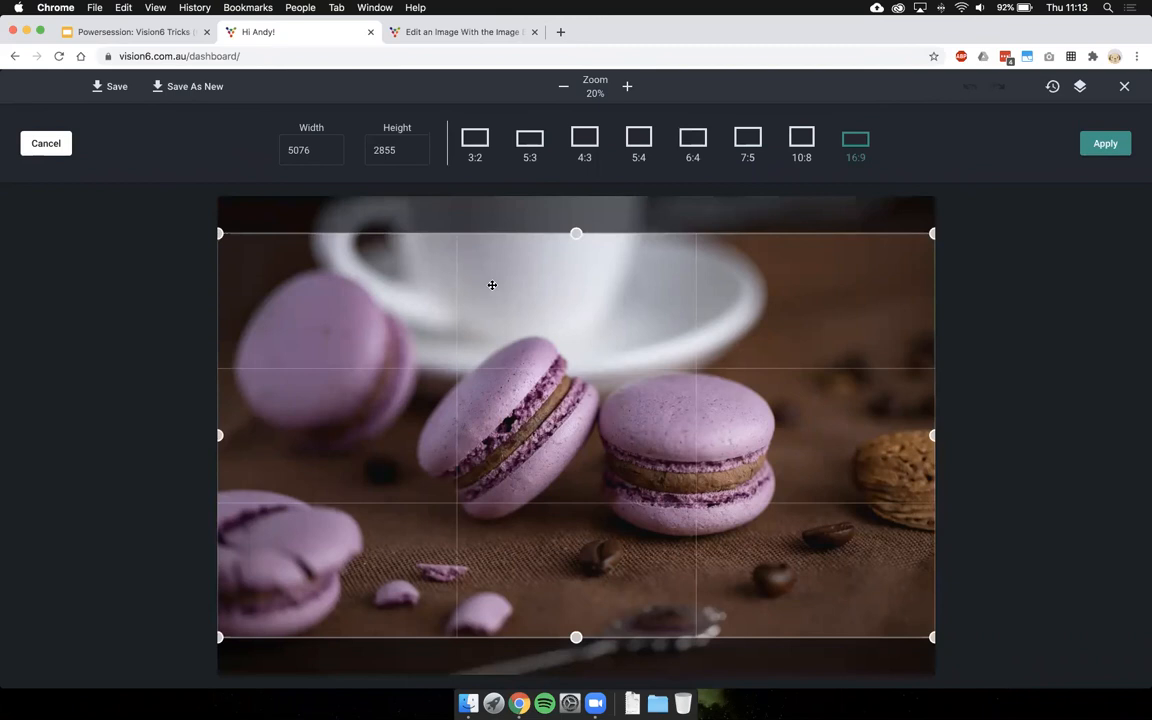
pyautogui.moveTo(576, 233); pyautogui.dragTo(576, 268)
pyautogui.moveTo(576, 637); pyautogui.dragTo(576, 551)
pyautogui.moveTo(934, 411); pyautogui.dragTo(870, 411)
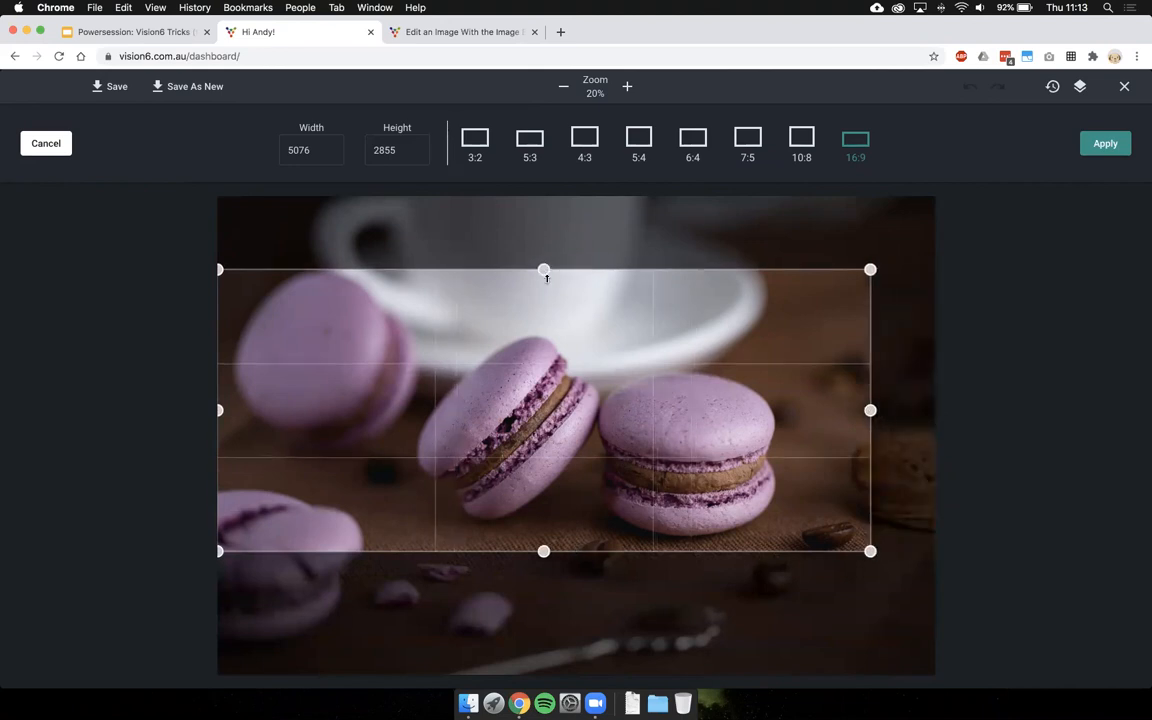
pyautogui.moveTo(544, 267); pyautogui.dragTo(544, 283)
pyautogui.moveTo(592, 407); pyautogui.dragTo(530, 430)
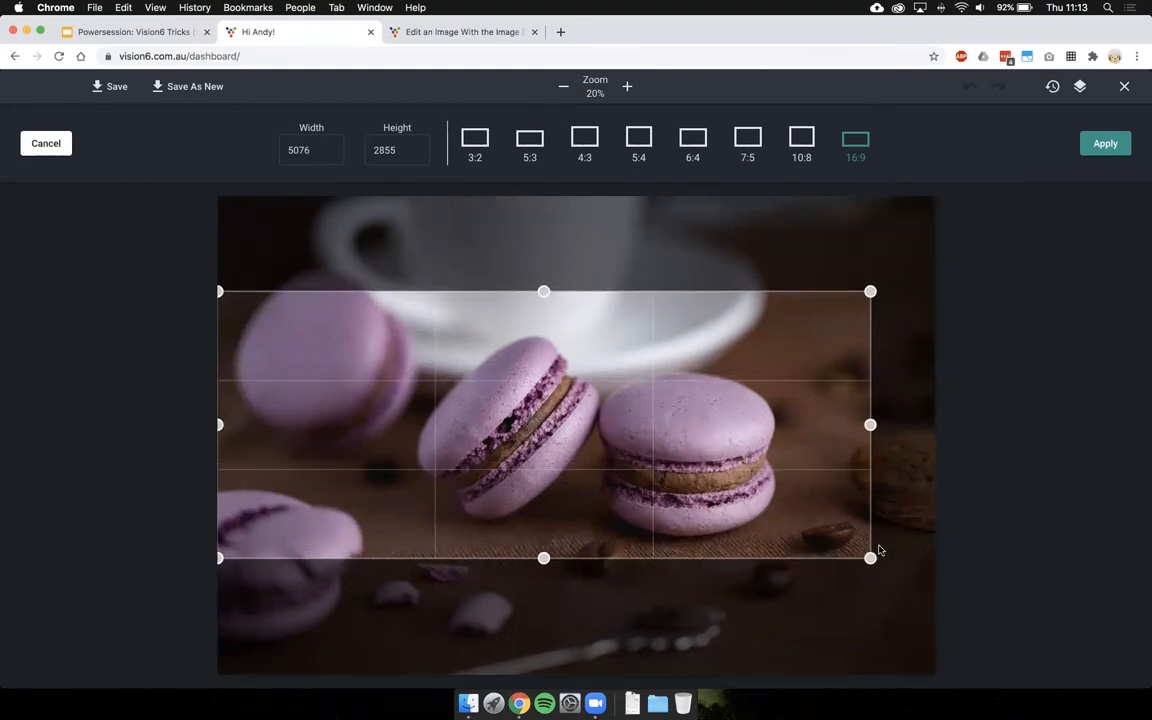
pyautogui.rightClick(877, 561)
pyautogui.click(908, 437)
pyautogui.click(1098, 150)
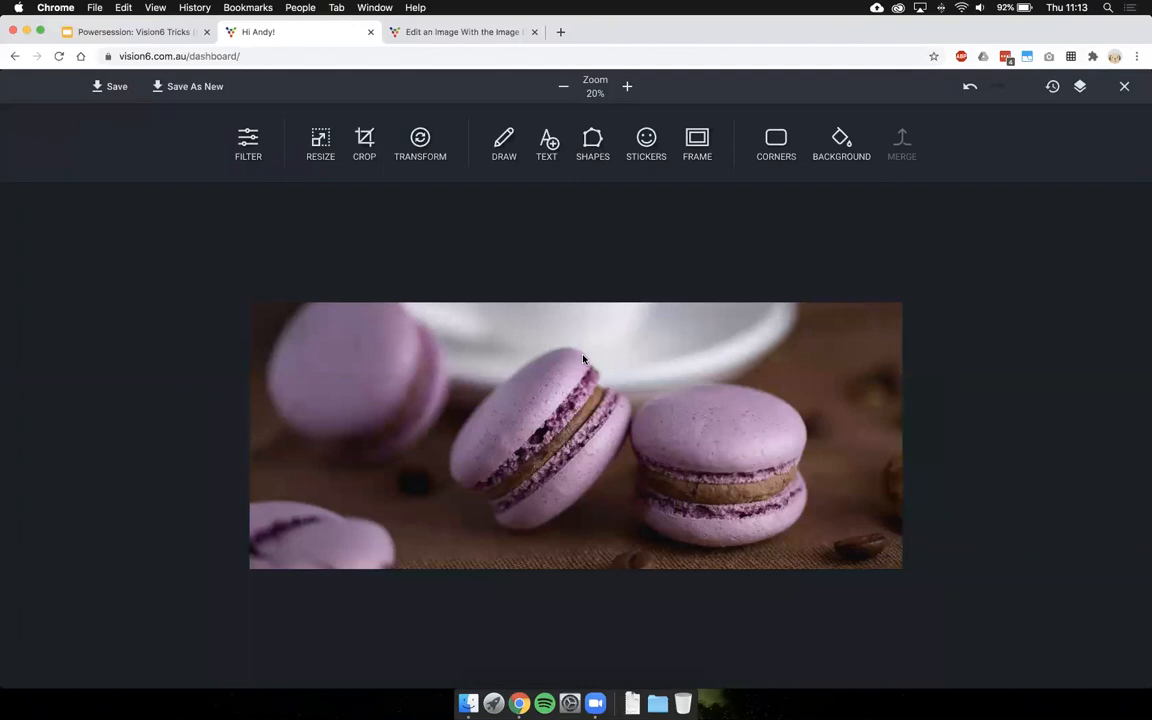
# - Choose Poppins from the Sans Serif category as the font for new banner text
pyautogui.click(549, 143)
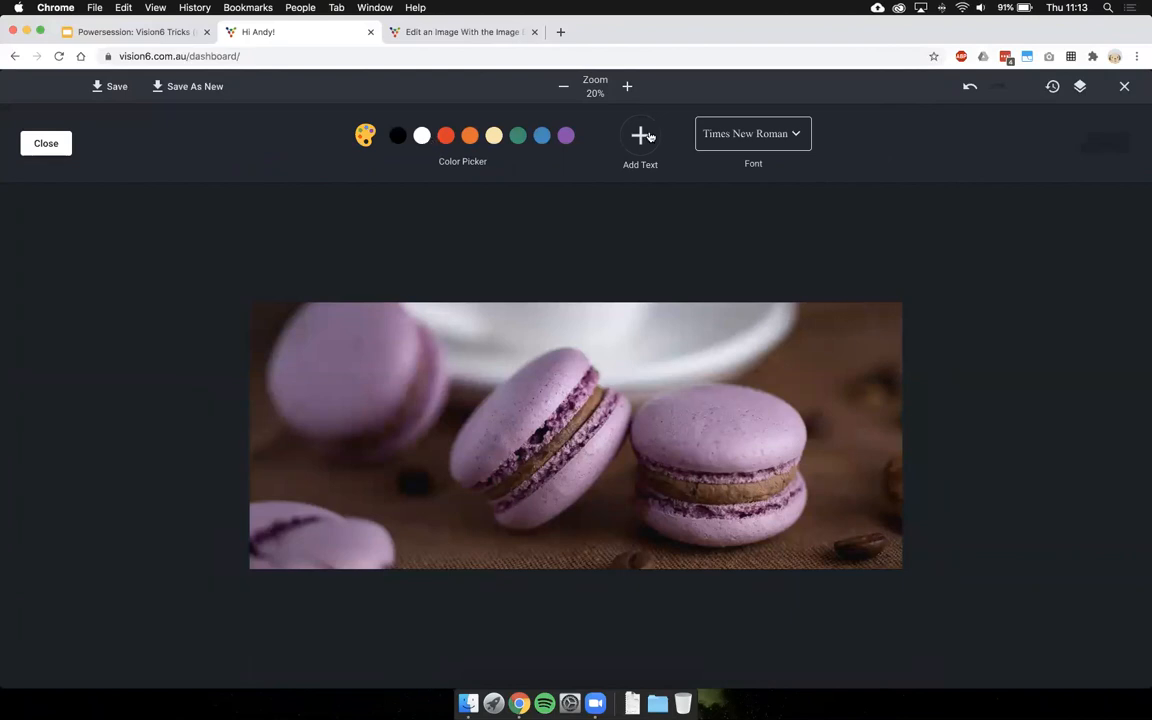
pyautogui.click(736, 133)
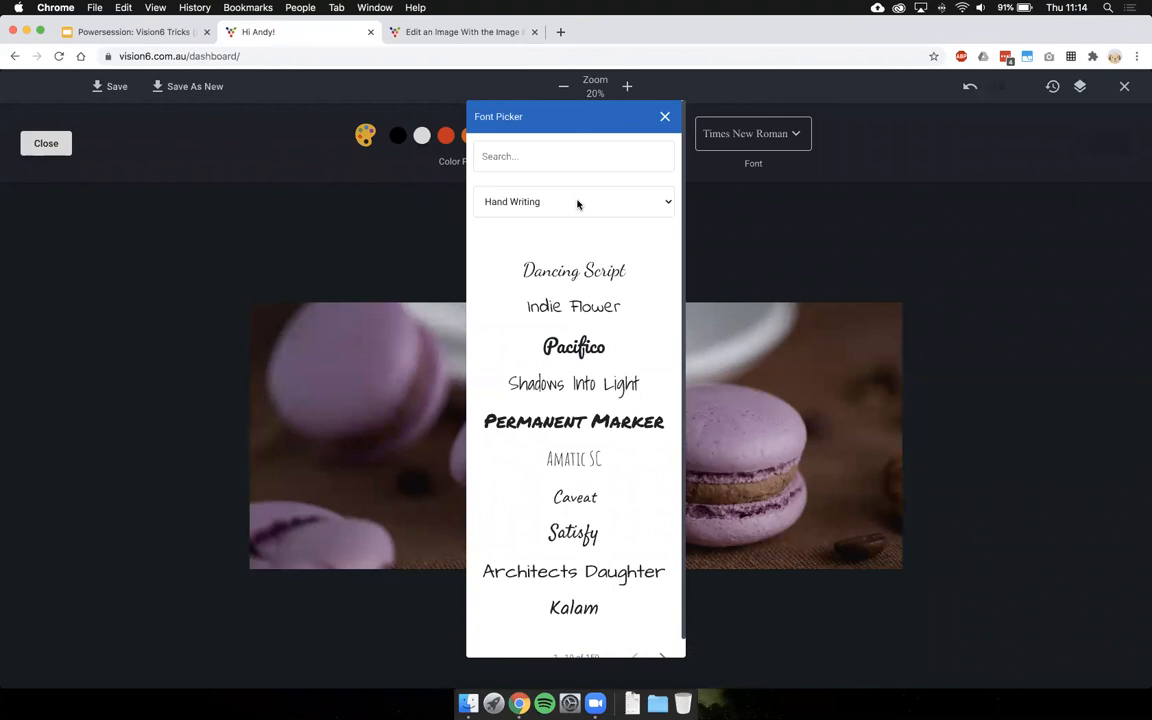
pyautogui.click(577, 204)
pyautogui.click(558, 229)
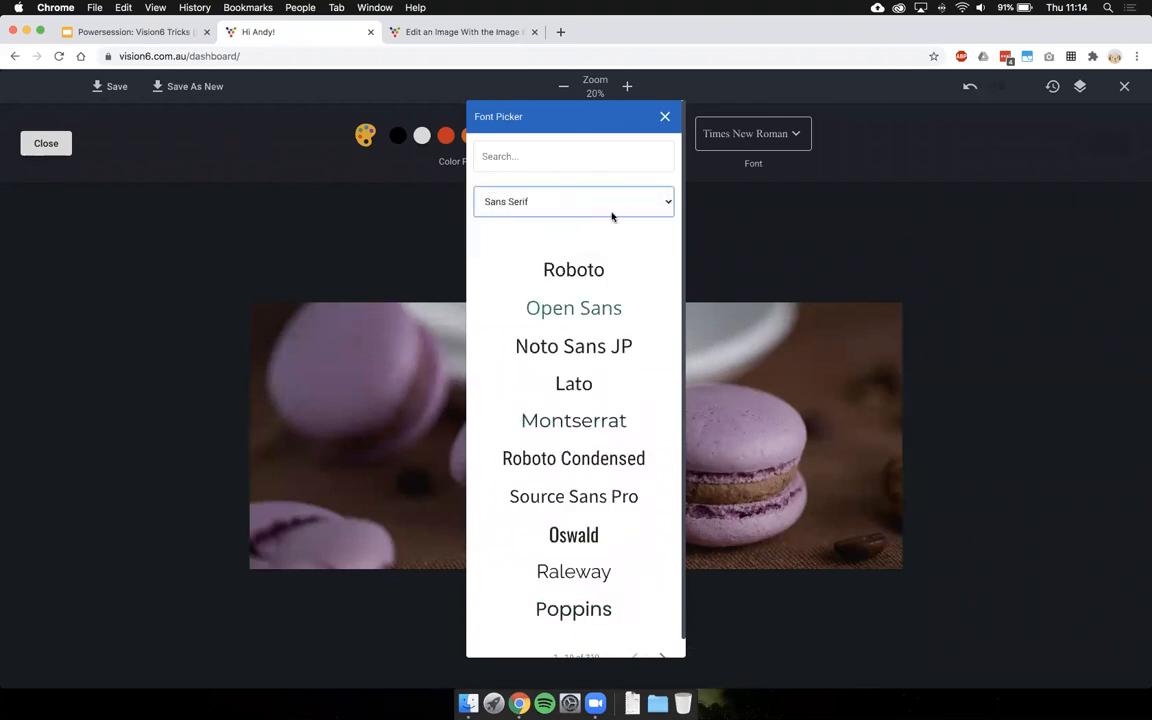
pyautogui.click(566, 611)
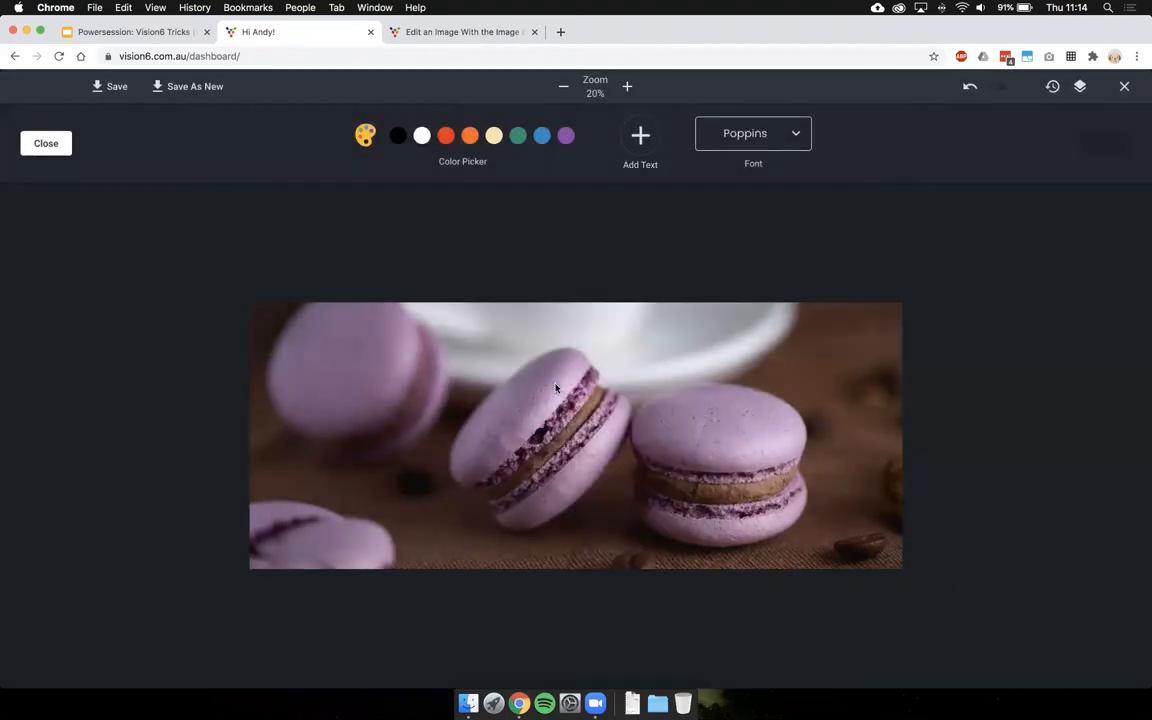
# - Add white two-line text reading "Hungry?" and "Visit our eStore!" over the blurred macaron and apply it
pyautogui.click(629, 140)
pyautogui.moveTo(505, 431); pyautogui.dragTo(320, 381)
pyautogui.doubleClick(321, 388)
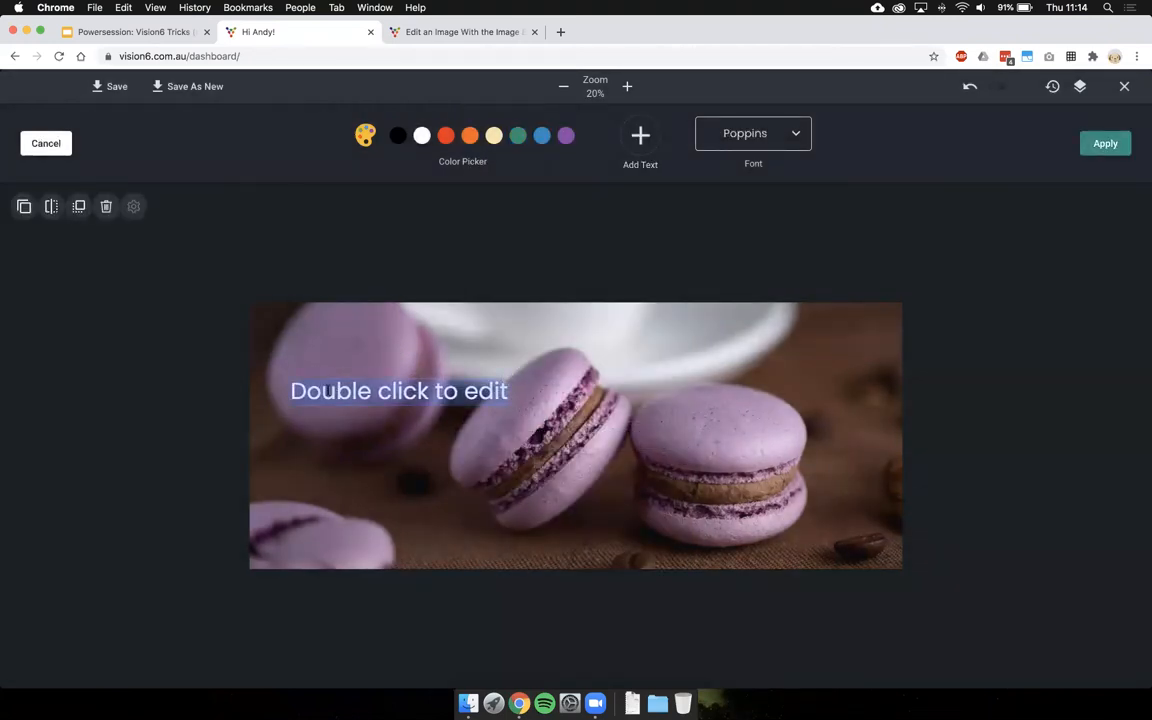
pyautogui.write('Hungry?')
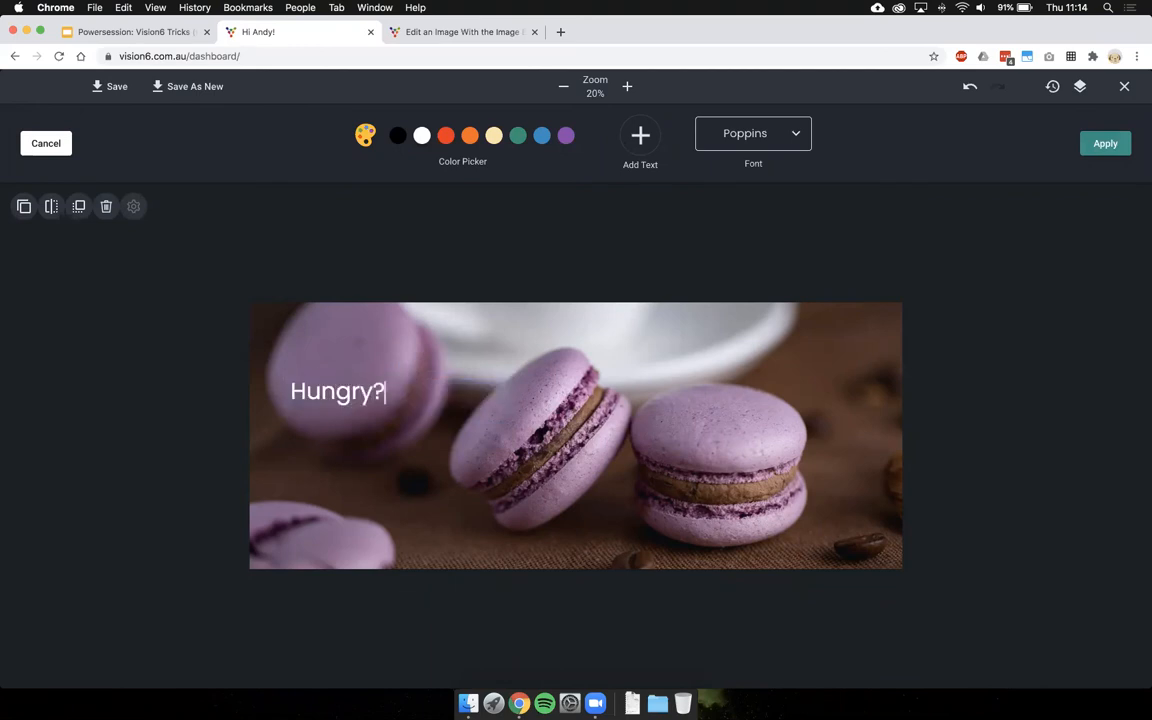
pyautogui.press('Return')
pyautogui.write('Visit our eStore')
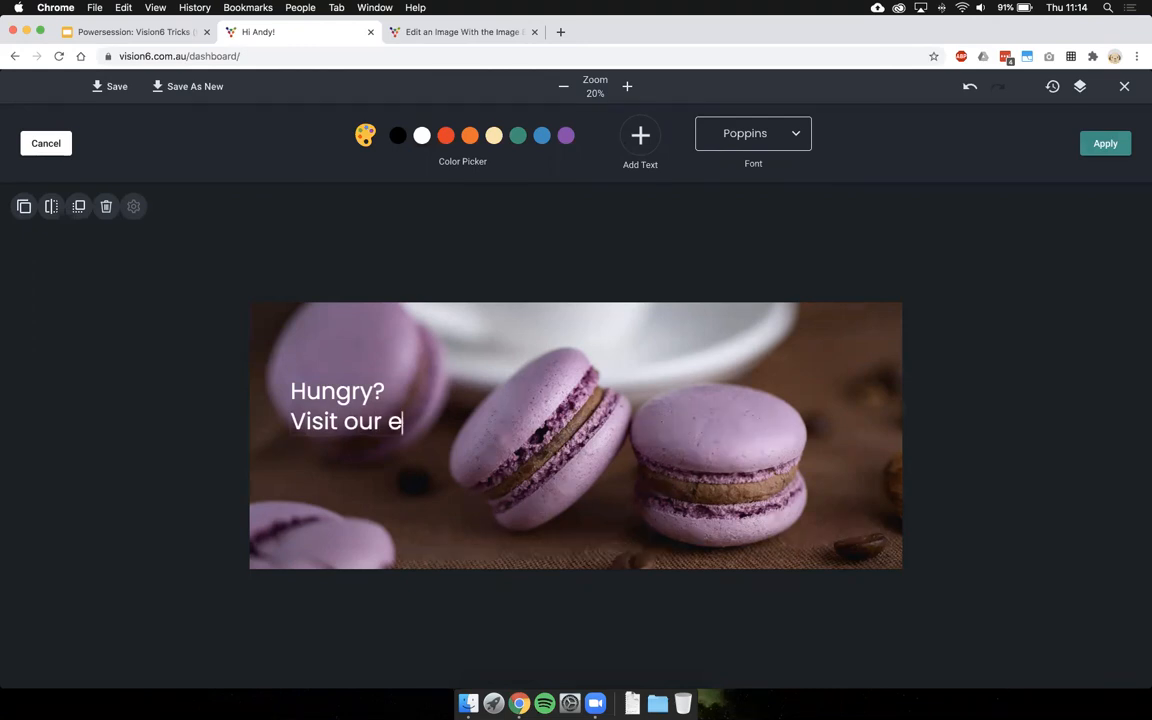
pyautogui.write('!')
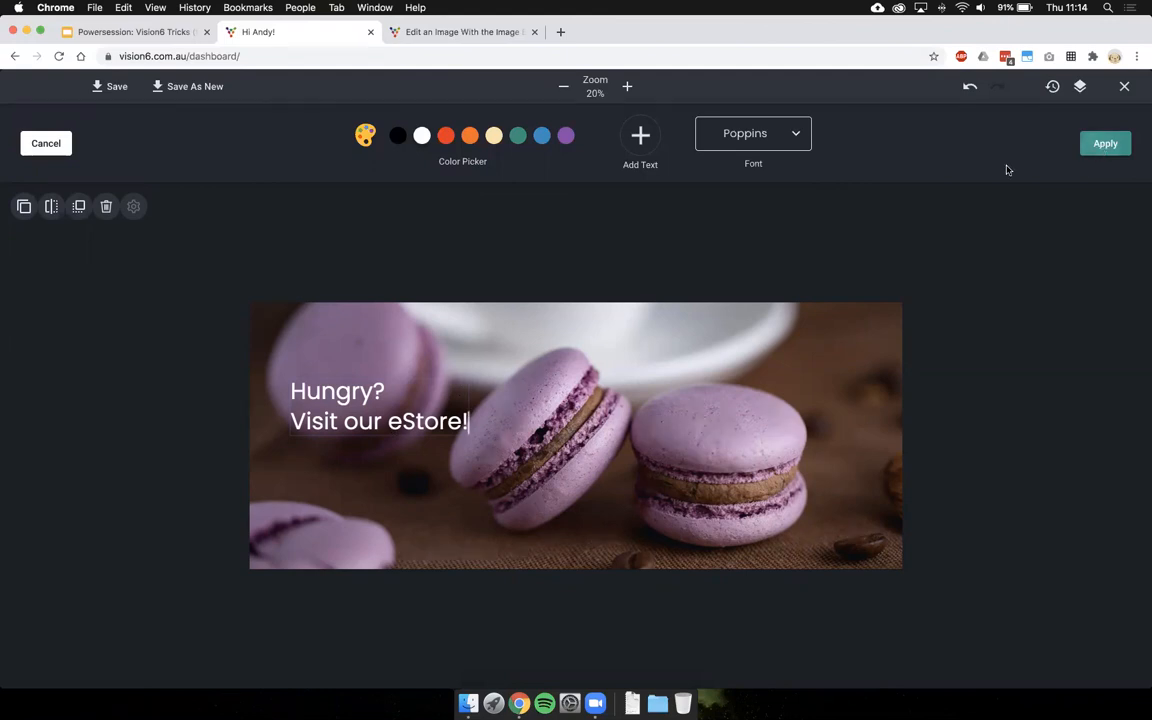
pyautogui.click(1103, 144)
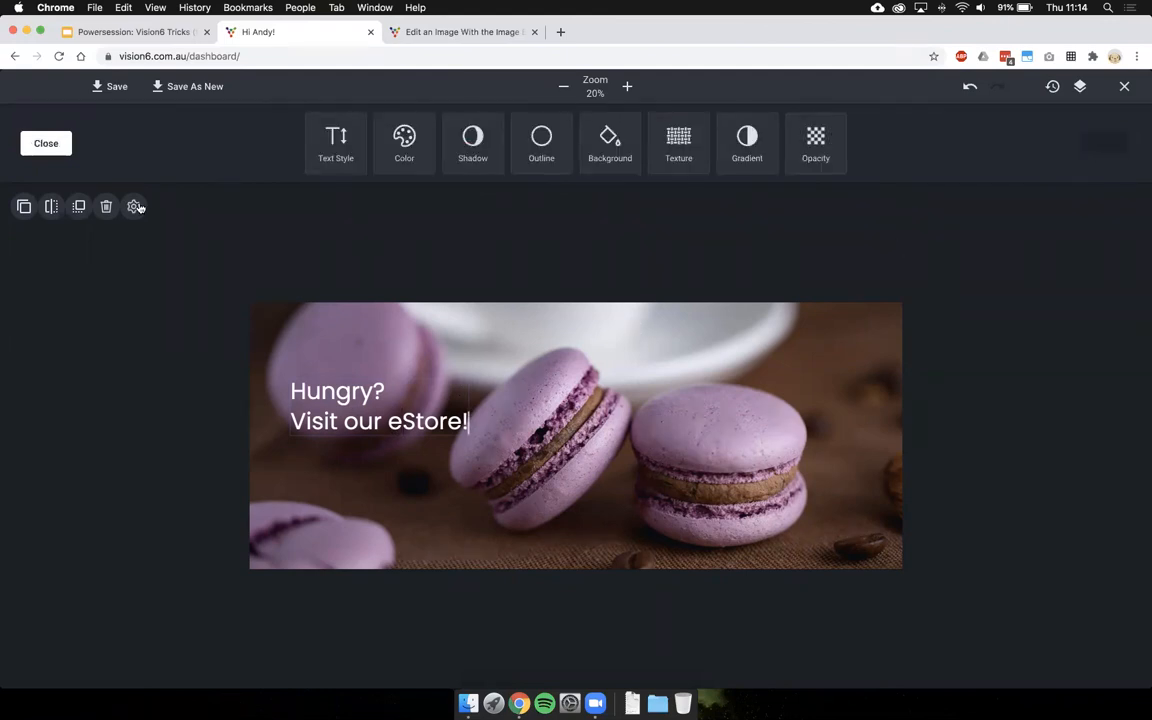
# - Move the "Hungry? Visit our eStore!" text slightly up and closer to the banner's left edge, and leave the text settings
pyautogui.click(55, 155)
pyautogui.moveTo(346, 418); pyautogui.dragTo(322, 387)
pyautogui.click(290, 345)
pyautogui.click(323, 387)
pyautogui.doubleClick(323, 387)
pyautogui.click(334, 385)
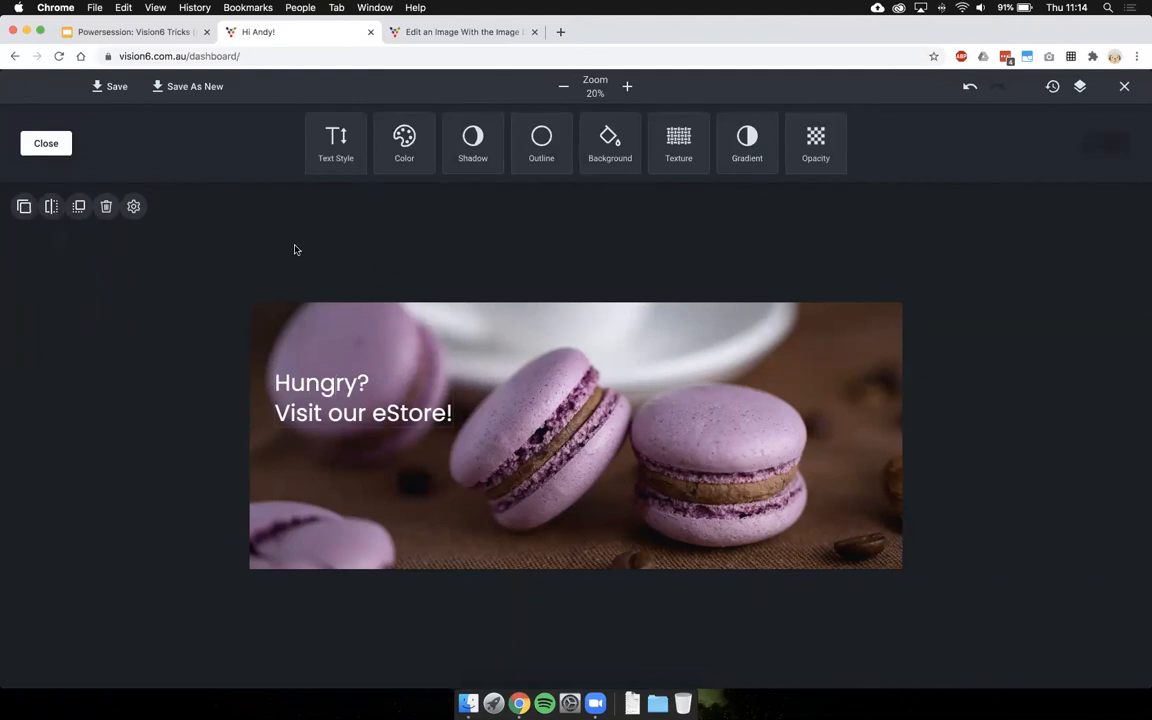
pyautogui.click(47, 144)
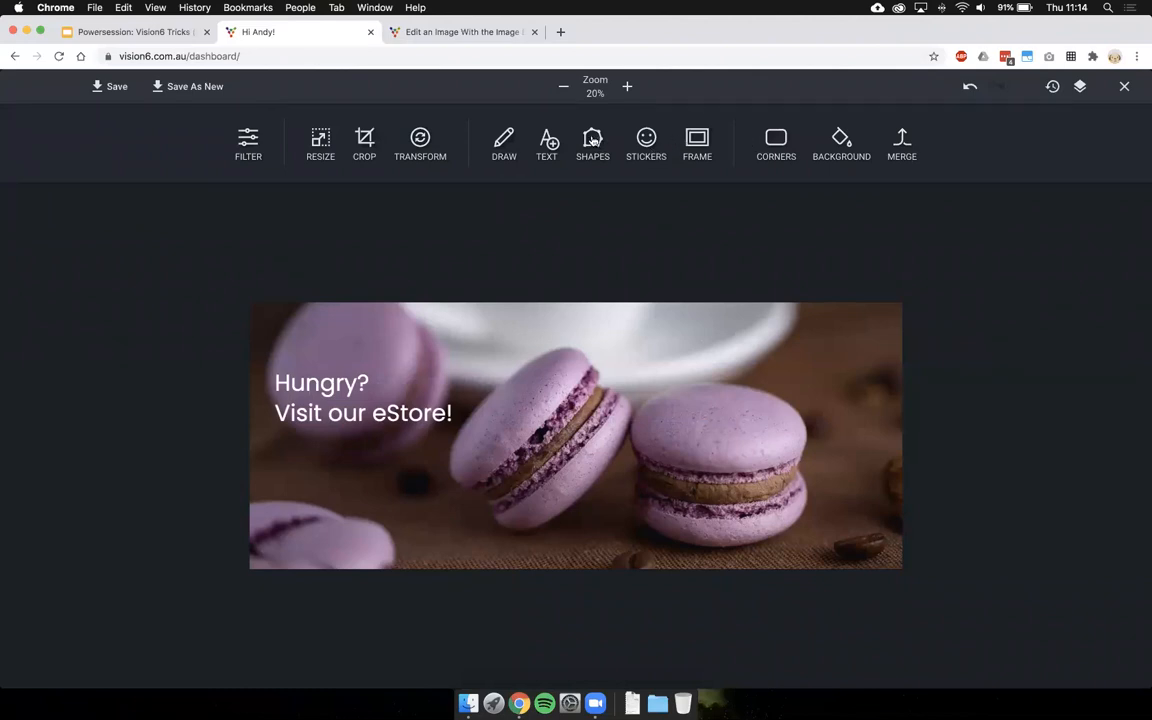
# - Add a rectangle shape, resize it to a slim button shape below the "Visit our eStore!" line, and apply it
pyautogui.click(592, 141)
pyautogui.click(276, 125)
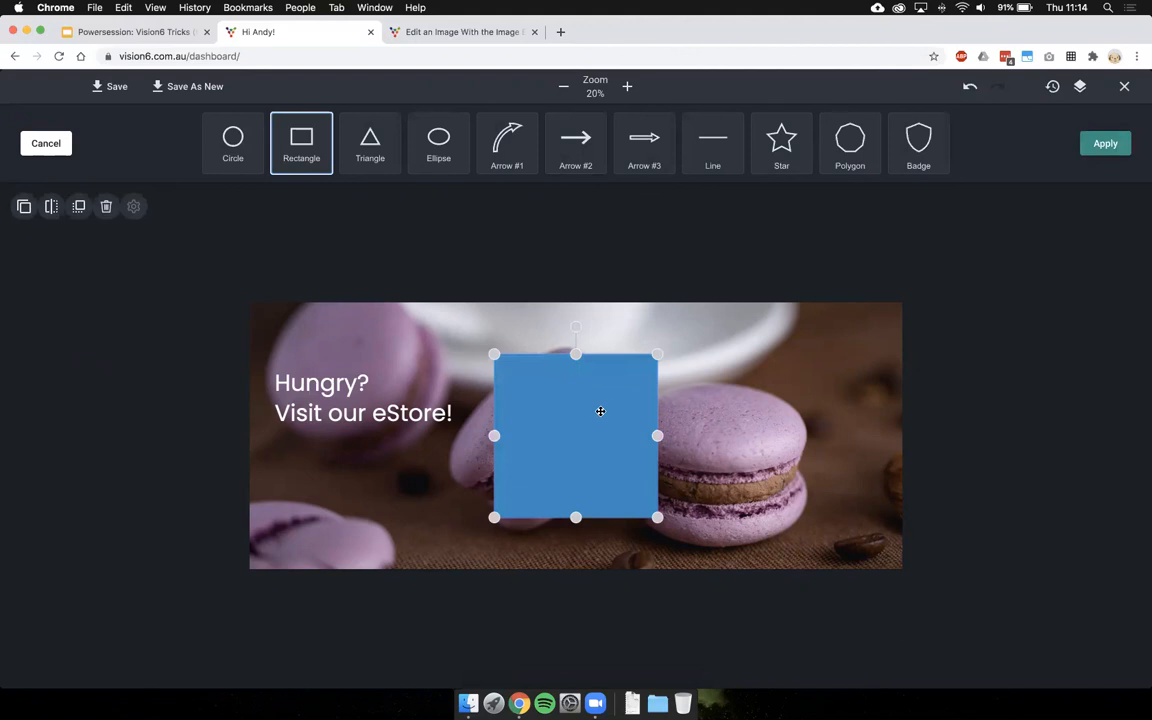
pyautogui.moveTo(612, 411); pyautogui.dragTo(581, 415)
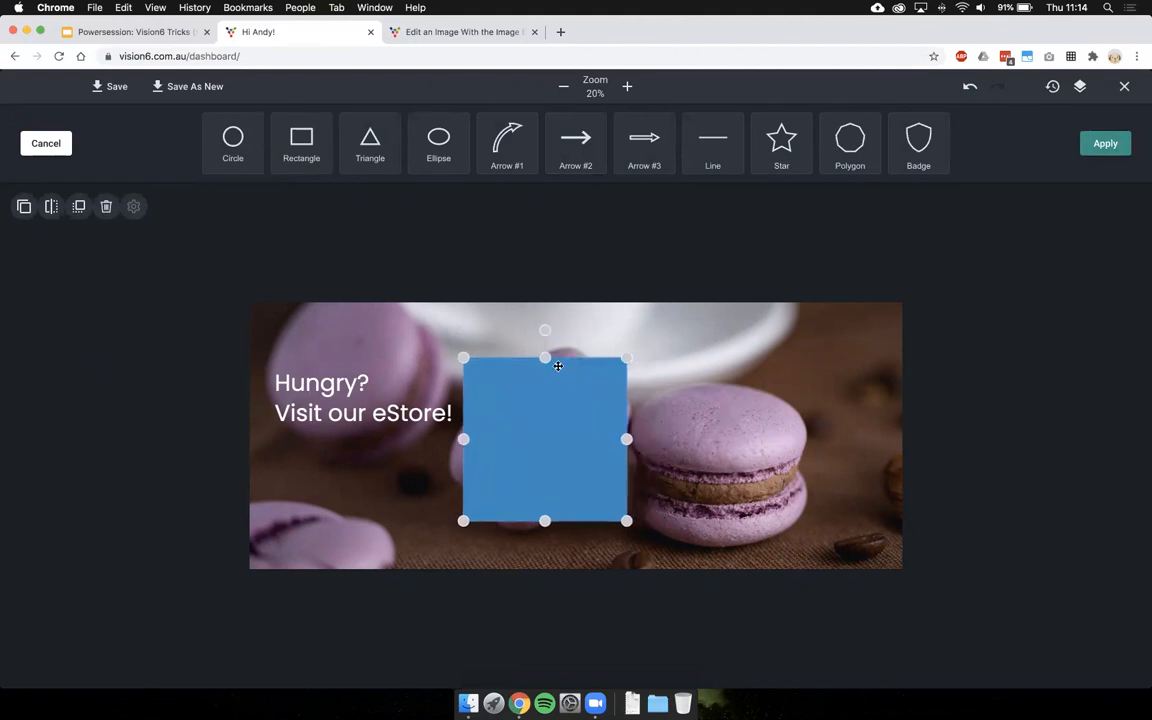
pyautogui.moveTo(544, 357); pyautogui.dragTo(420, 460)
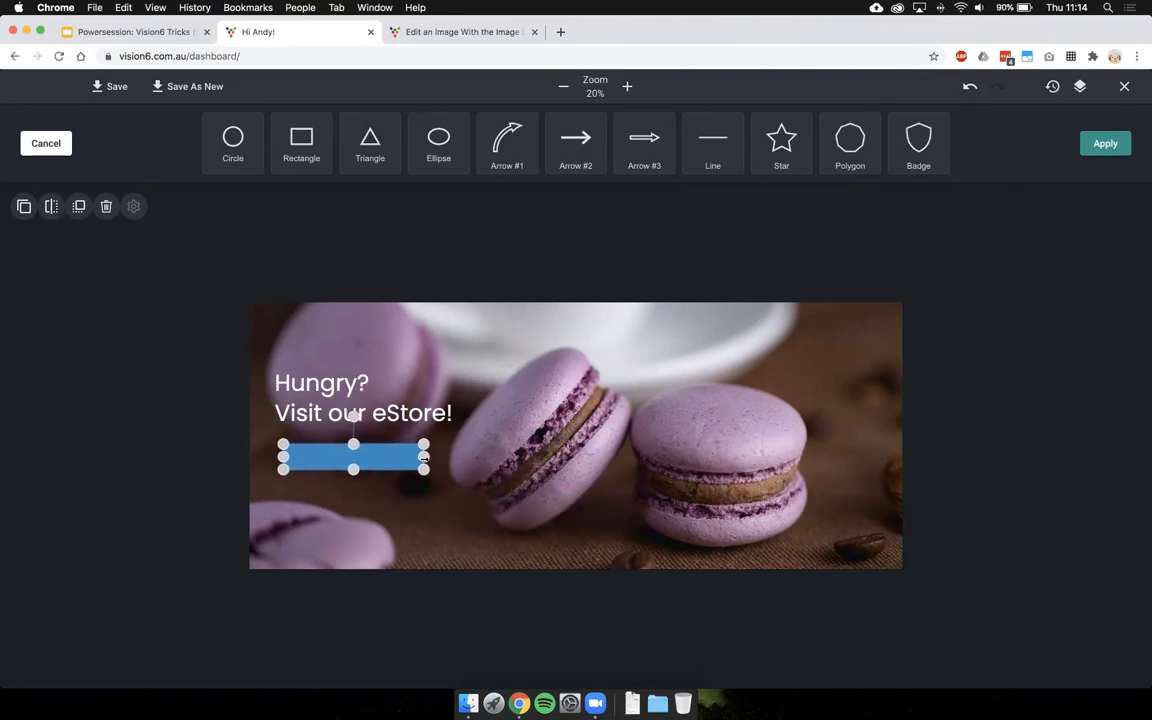
pyautogui.click(1106, 145)
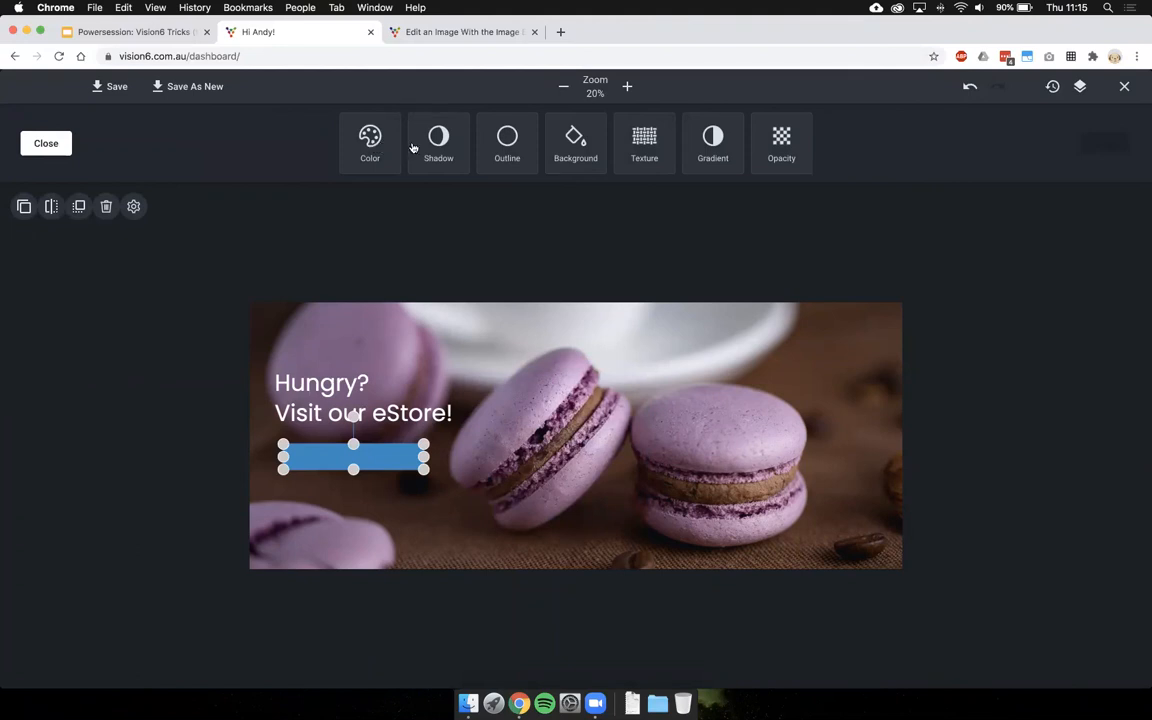
# - Colour the button rectangle white, shift it slightly further below the headline text, and apply the change
pyautogui.click(370, 150)
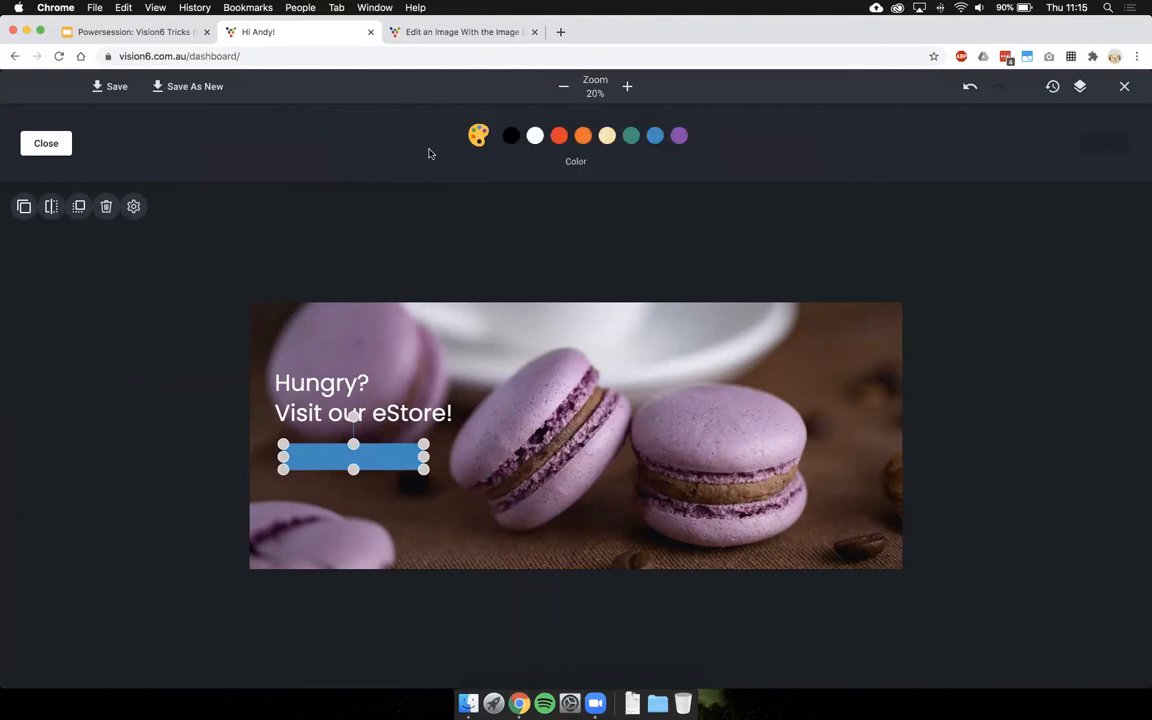
pyautogui.click(535, 136)
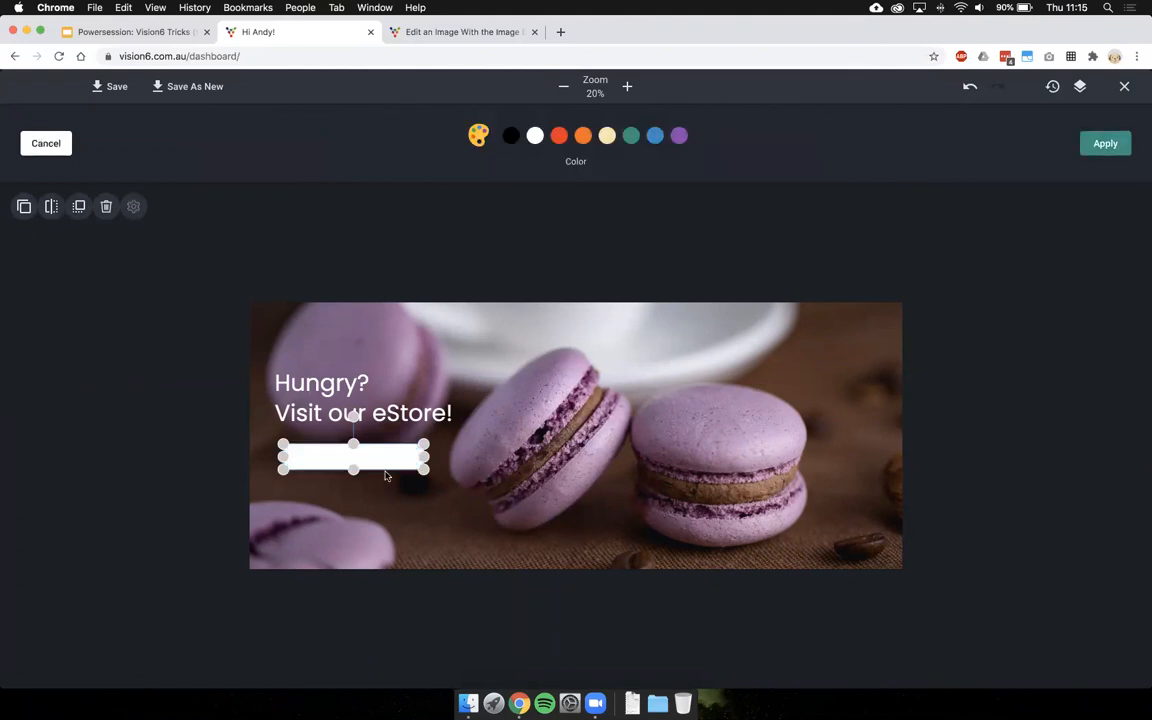
pyautogui.moveTo(386, 458); pyautogui.dragTo(386, 465)
pyautogui.click(527, 305)
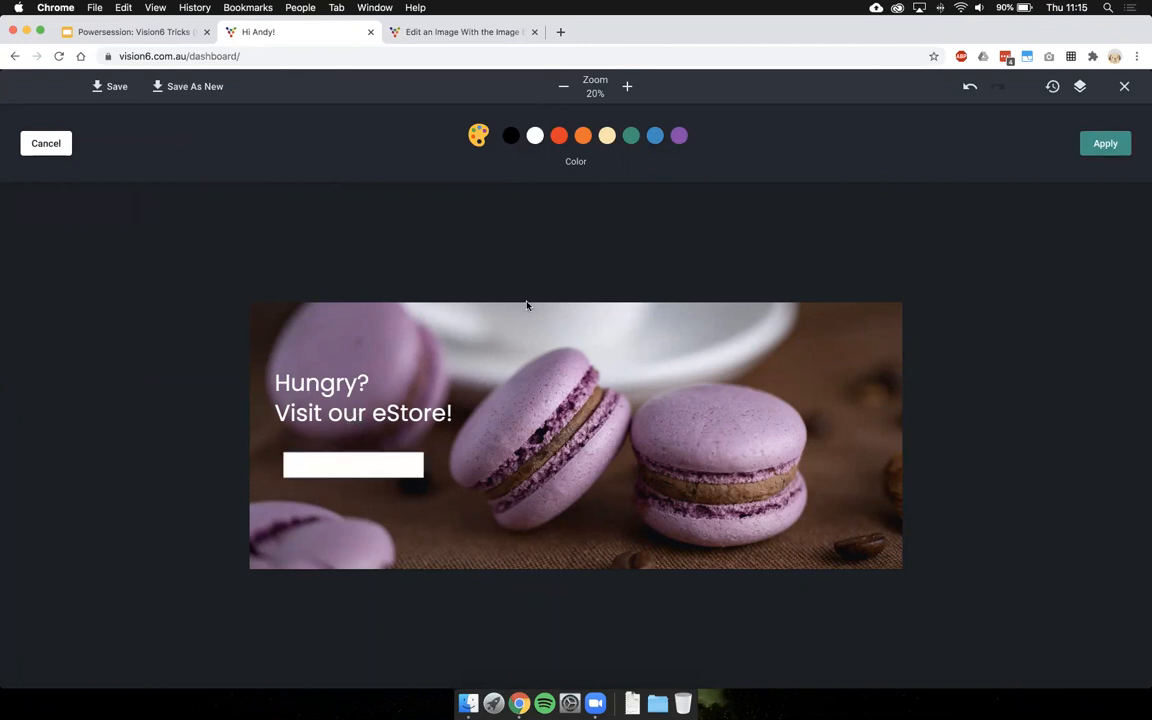
pyautogui.click(1104, 143)
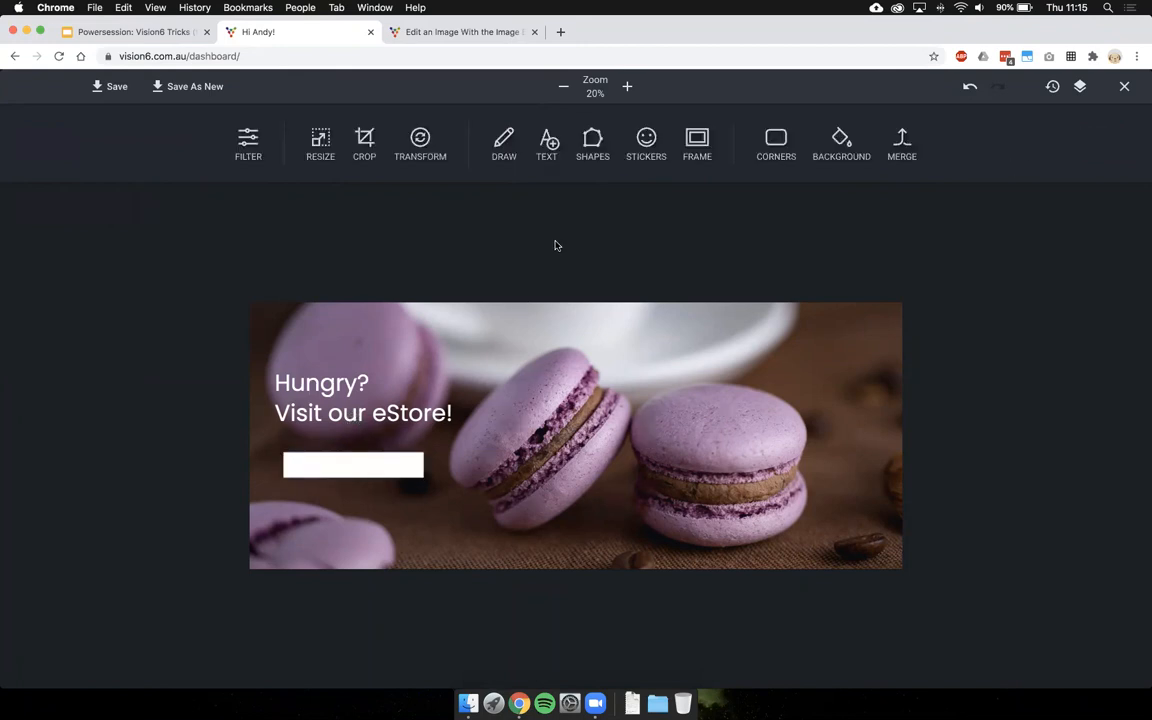
# - Start the Text tool for the button label and set its font to the Sans Serif font Poppins
pyautogui.click(546, 142)
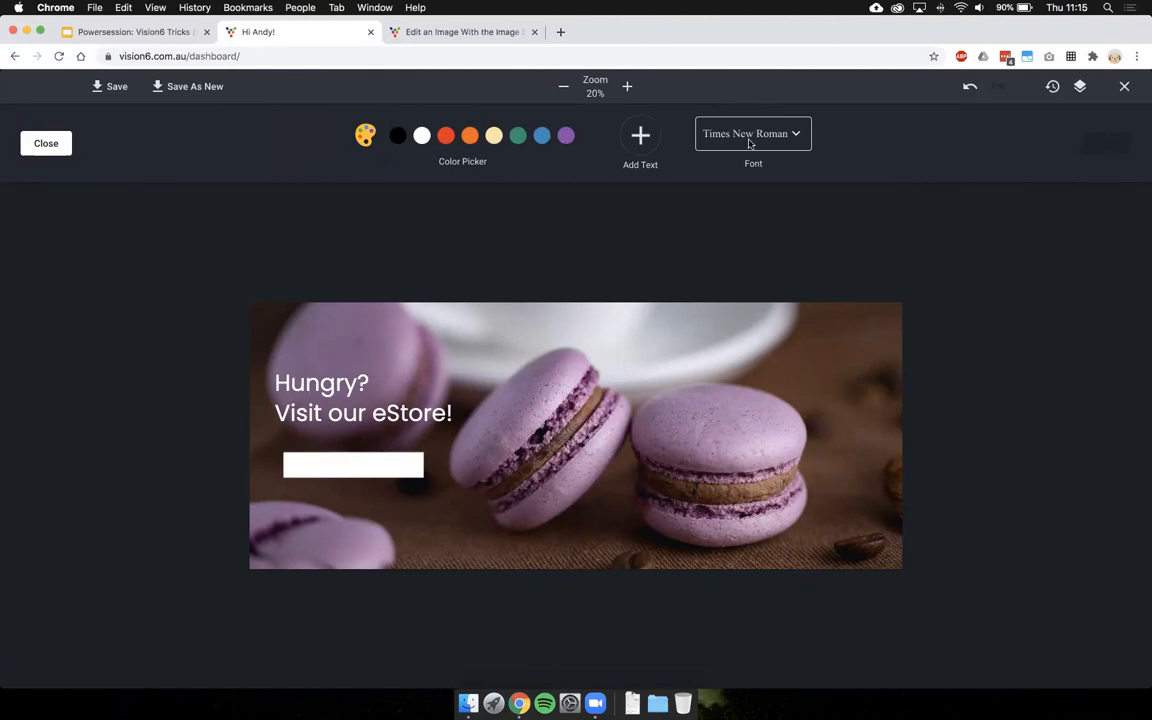
pyautogui.click(749, 143)
pyautogui.click(553, 156)
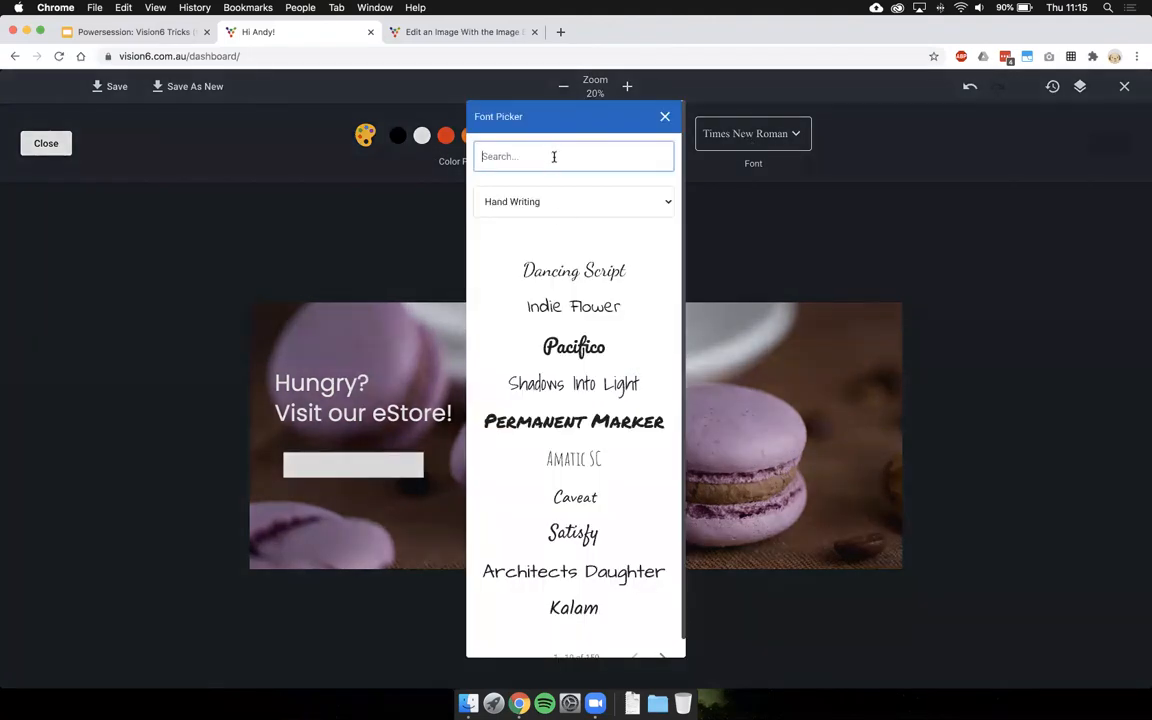
pyautogui.click(512, 203)
pyautogui.click(514, 225)
pyautogui.click(515, 157)
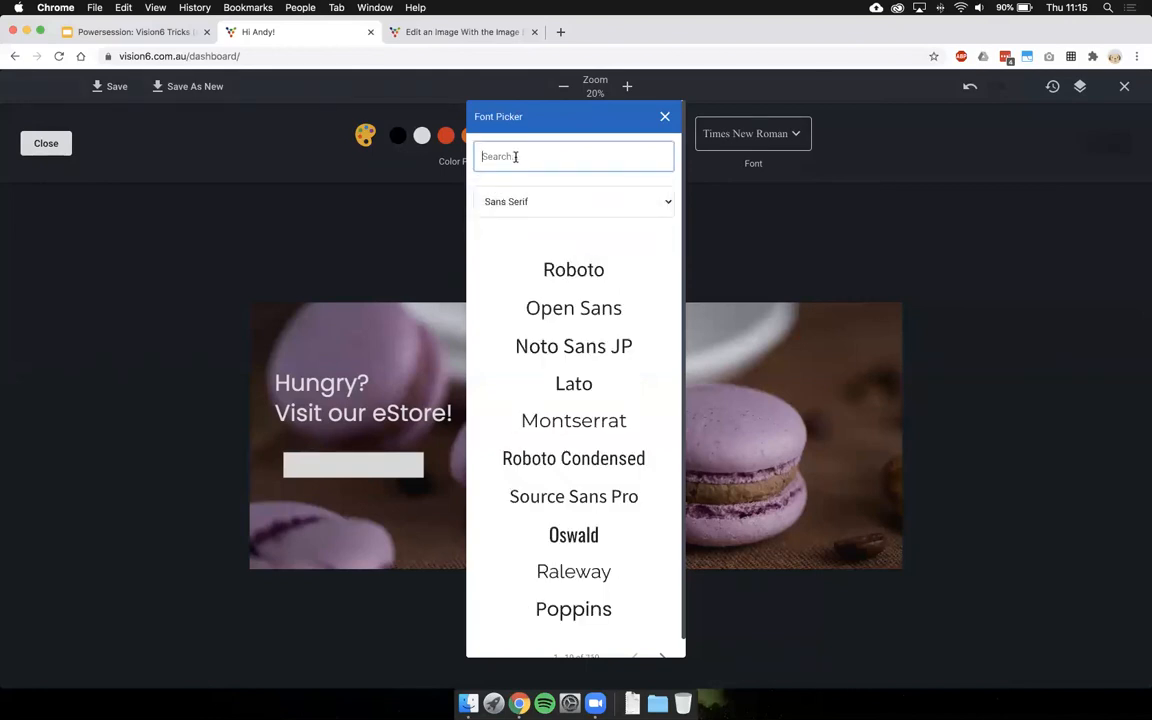
pyautogui.click(568, 612)
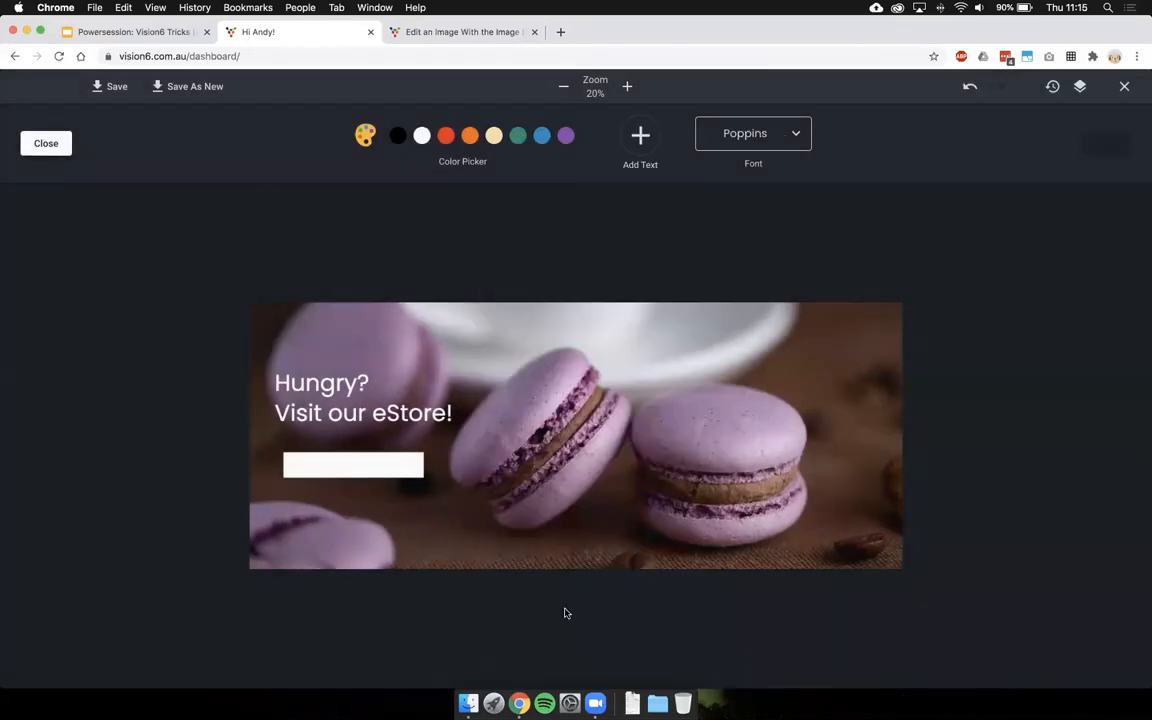
# - Add a "BUY NOW" text over the white button rectangle and apply it
pyautogui.click(628, 146)
pyautogui.moveTo(548, 430); pyautogui.dragTo(376, 460)
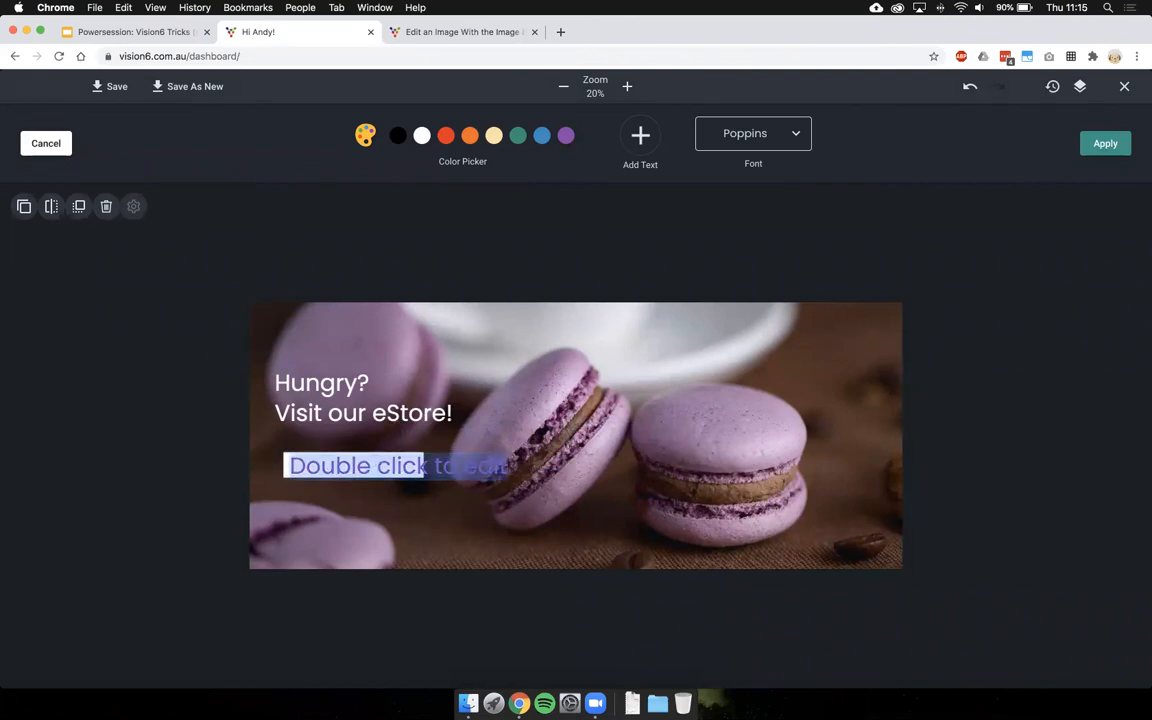
pyautogui.write('BUY N')
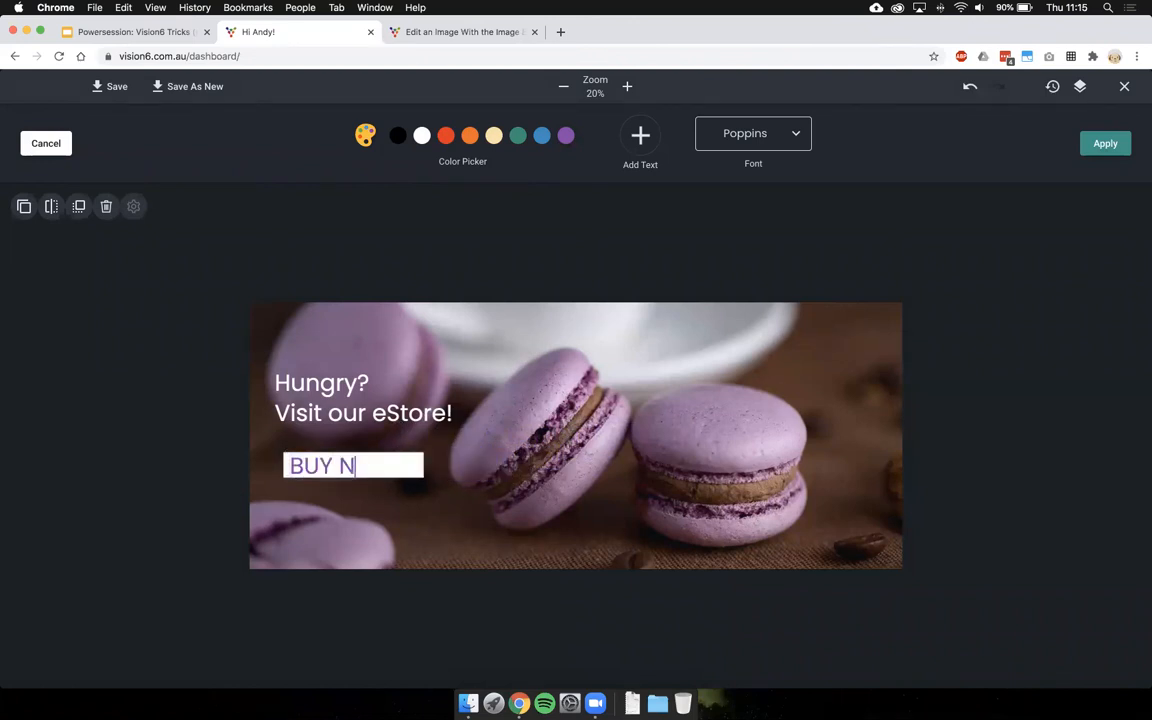
pyautogui.write('OW')
pyautogui.click(1104, 143)
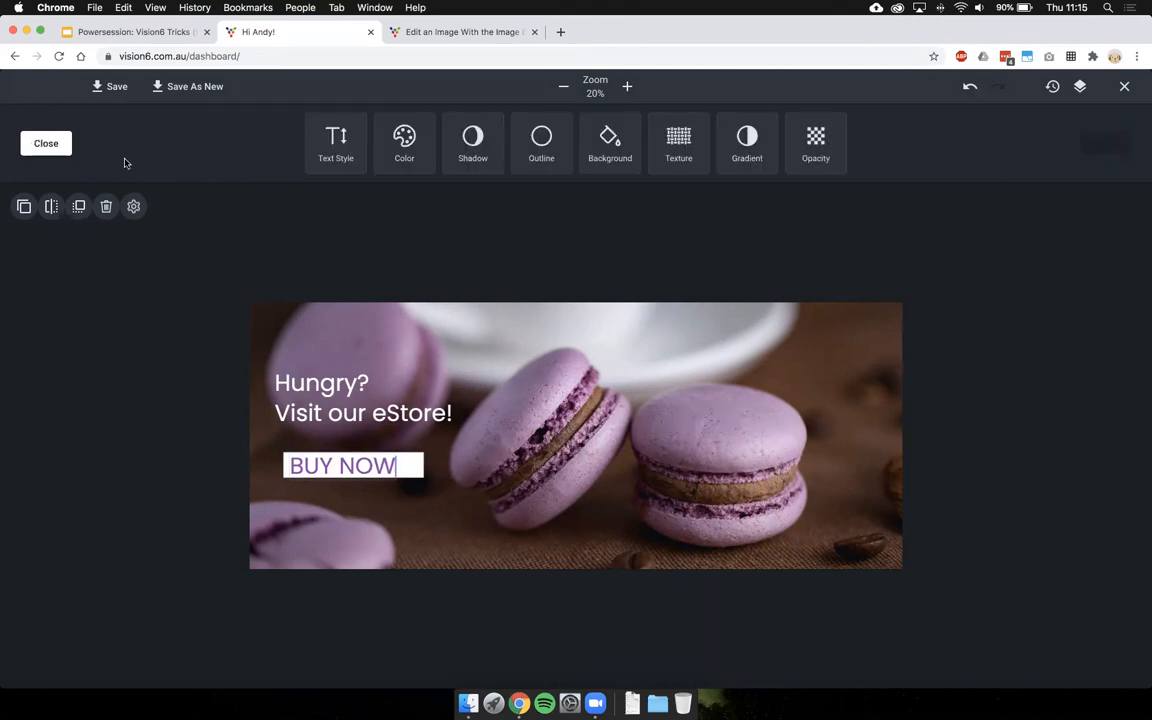
# - Shrink the "BUY NOW" label, centre it inside the white button rectangle, and leave the text settings
pyautogui.click(50, 146)
pyautogui.click(388, 476)
pyautogui.moveTo(395, 479); pyautogui.dragTo(346, 464)
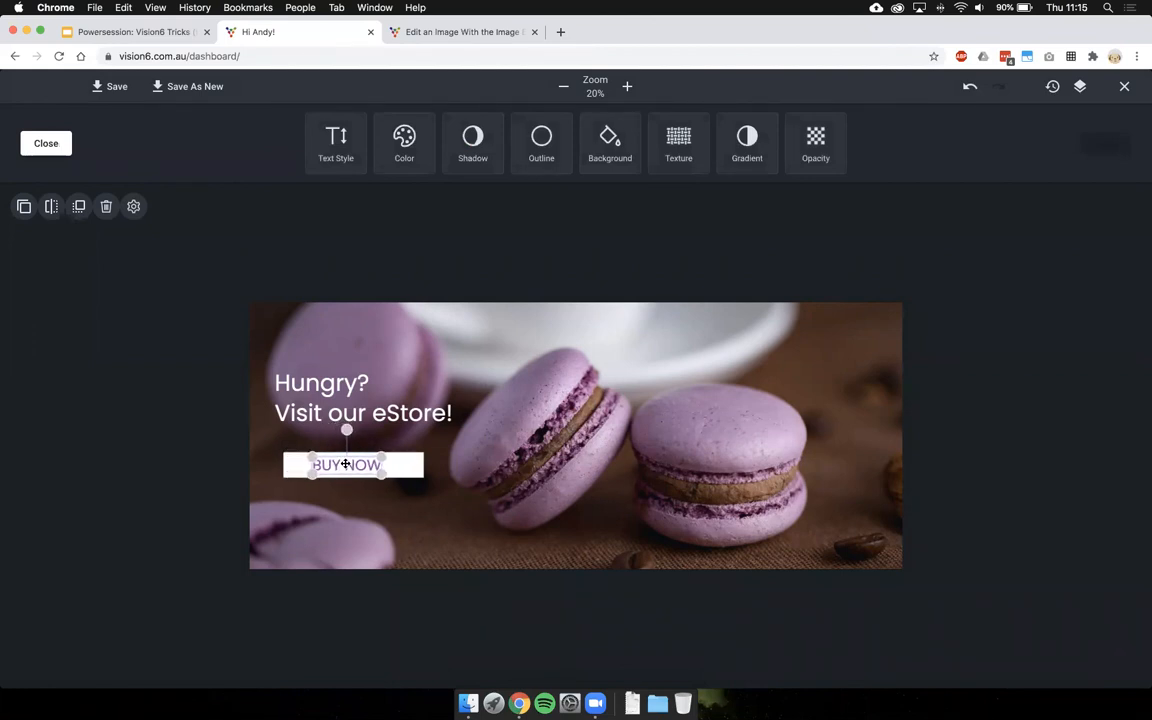
pyautogui.click(352, 504)
pyautogui.click(354, 466)
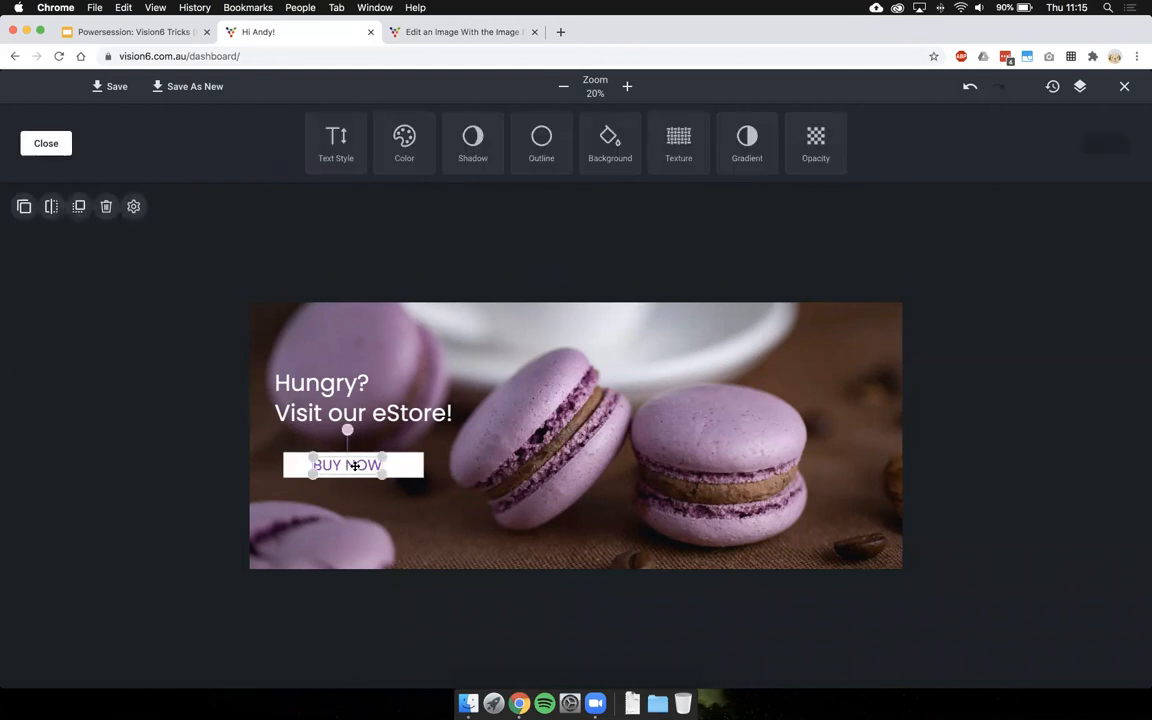
pyautogui.click(350, 506)
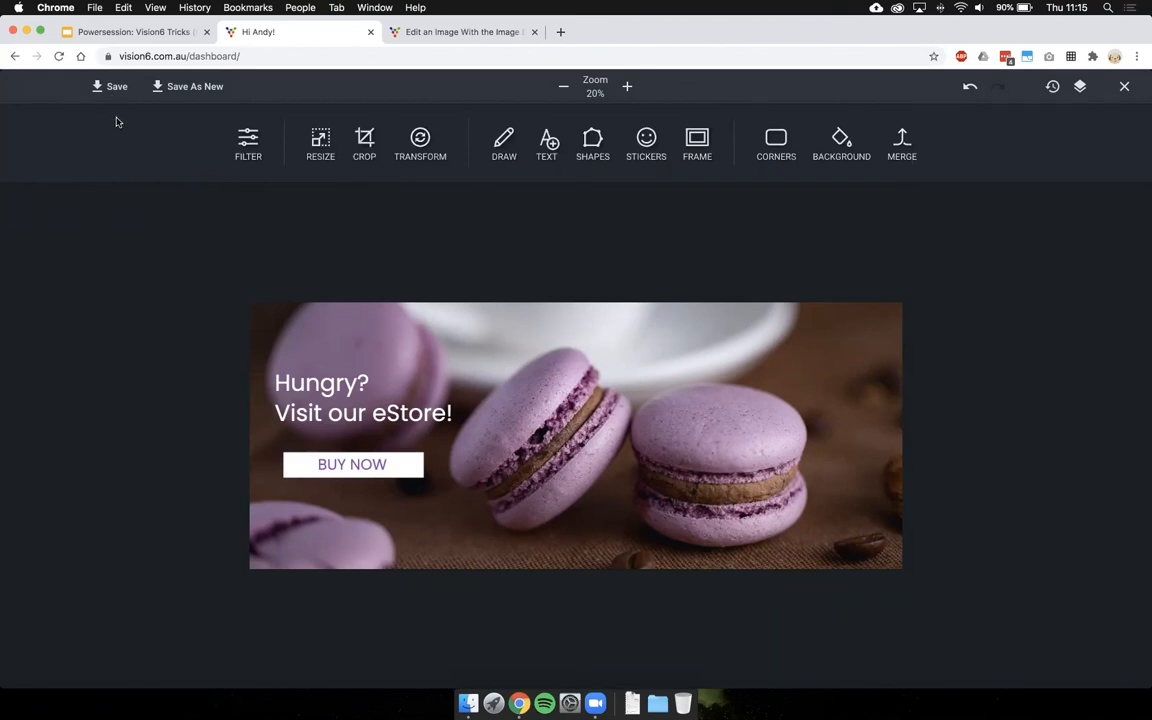
# - Save the finished banner as a new image and check its file in the Powersessions folder, leaving no file selected
pyautogui.click(192, 91)
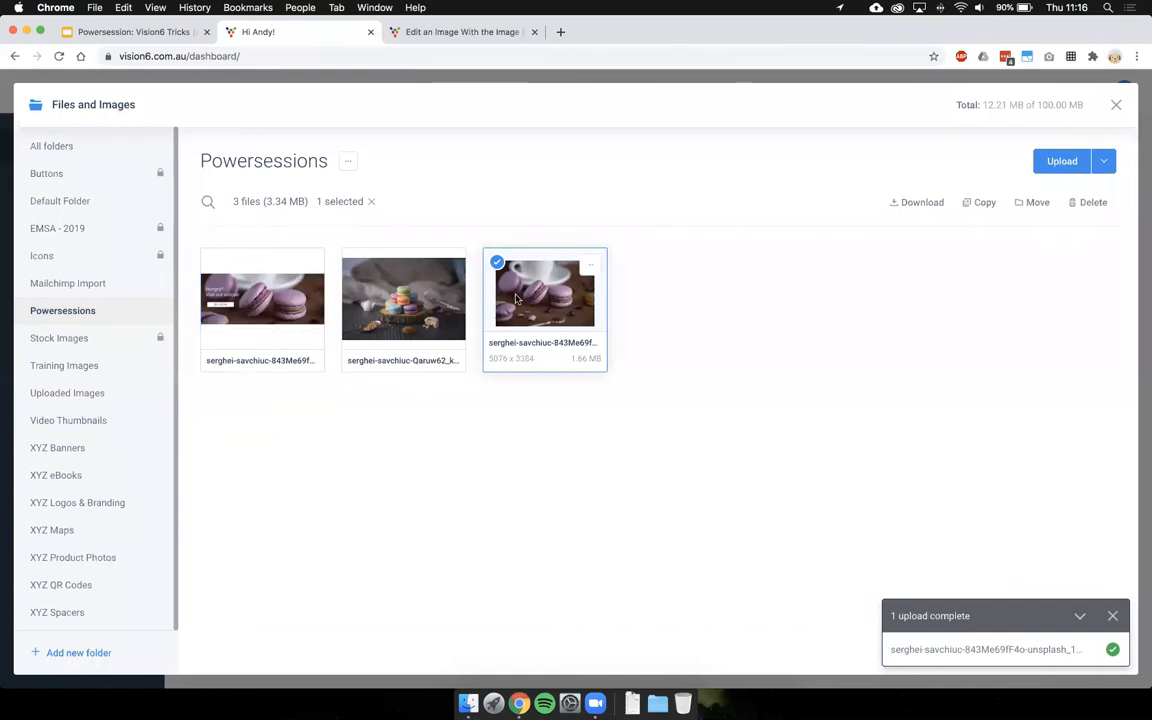
pyautogui.click(499, 263)
pyautogui.click(266, 322)
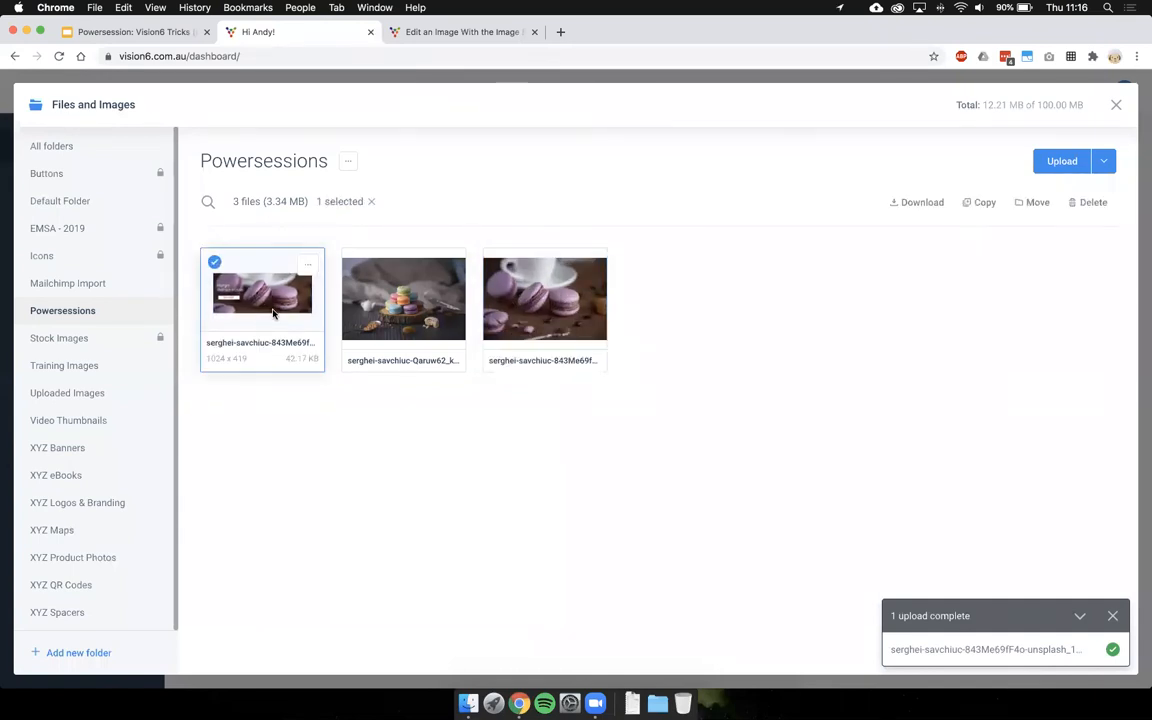
pyautogui.click(273, 325)
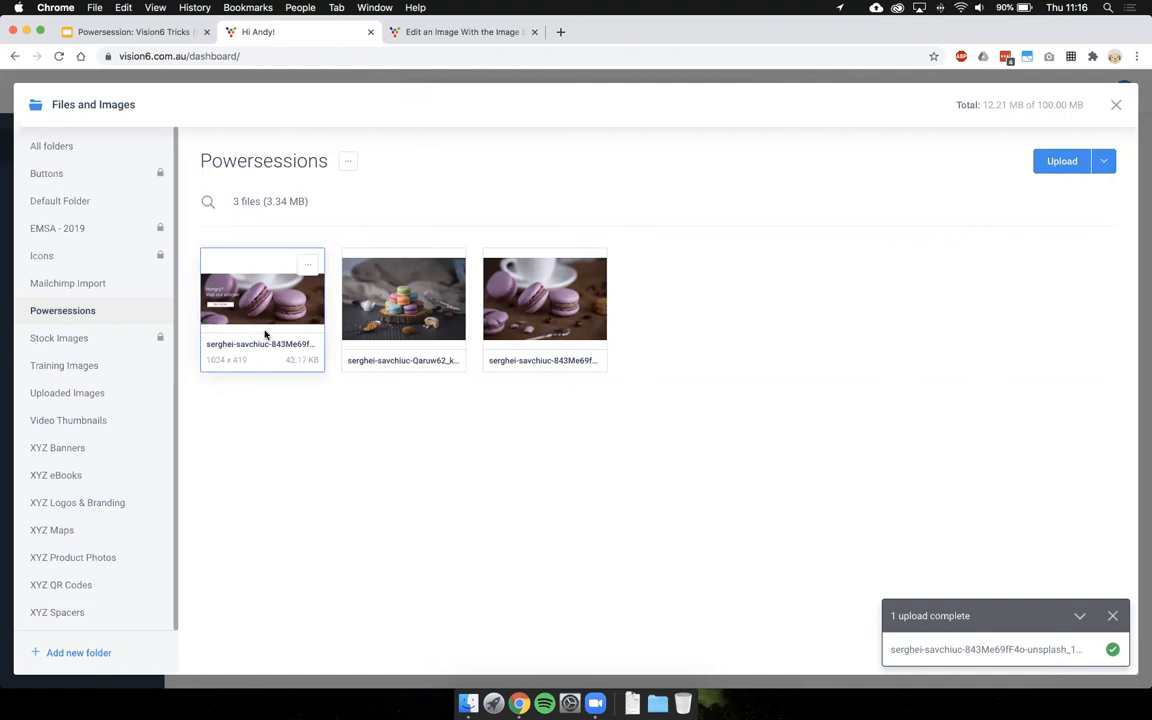
# - Open the original uncropped purple macarons photo for editing, add a Badge shape in its upper-right area, and apply it
pyautogui.click(588, 272)
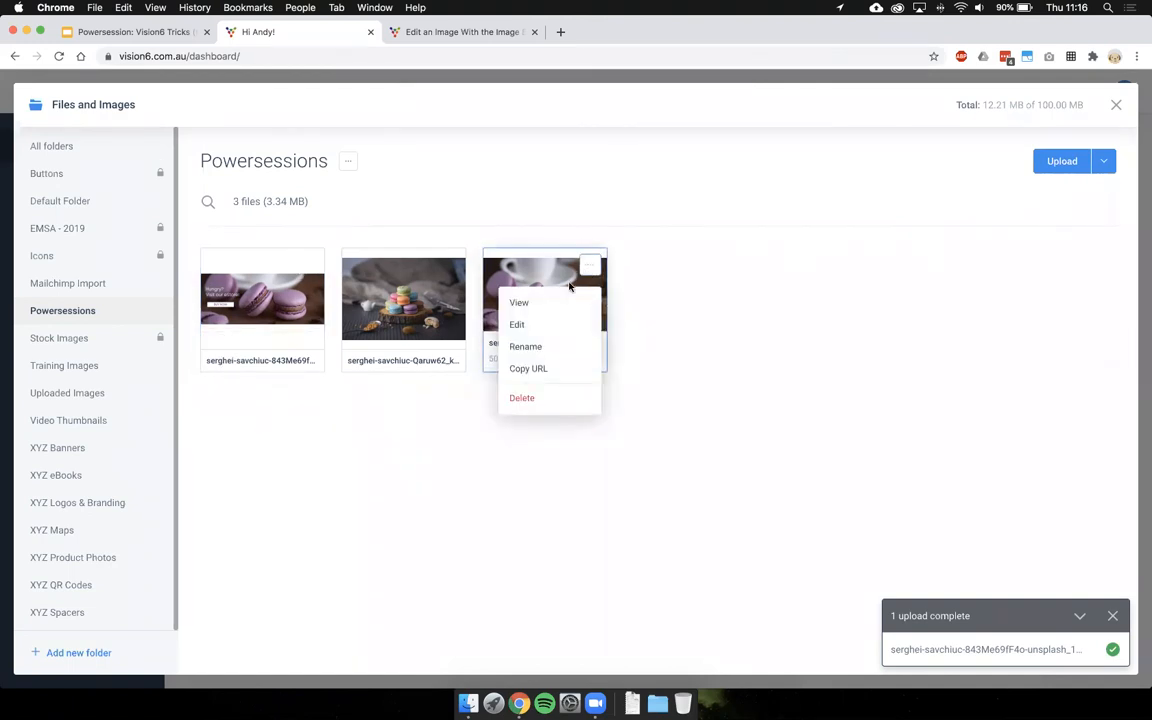
pyautogui.click(522, 324)
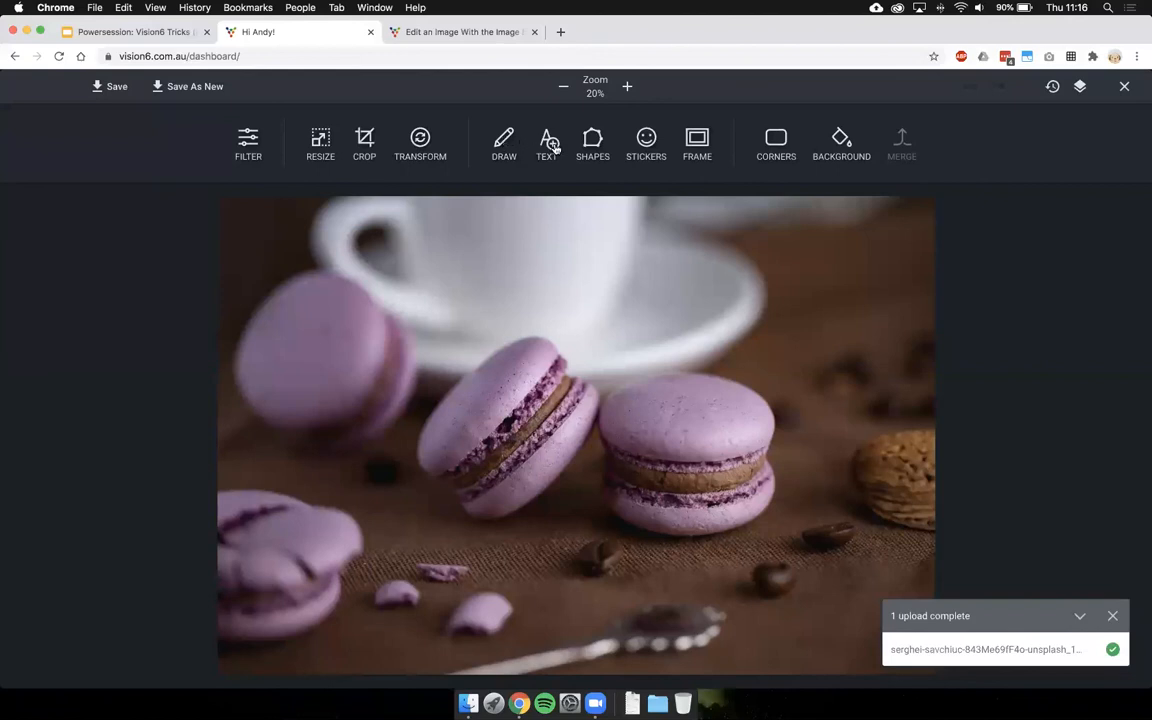
pyautogui.click(593, 140)
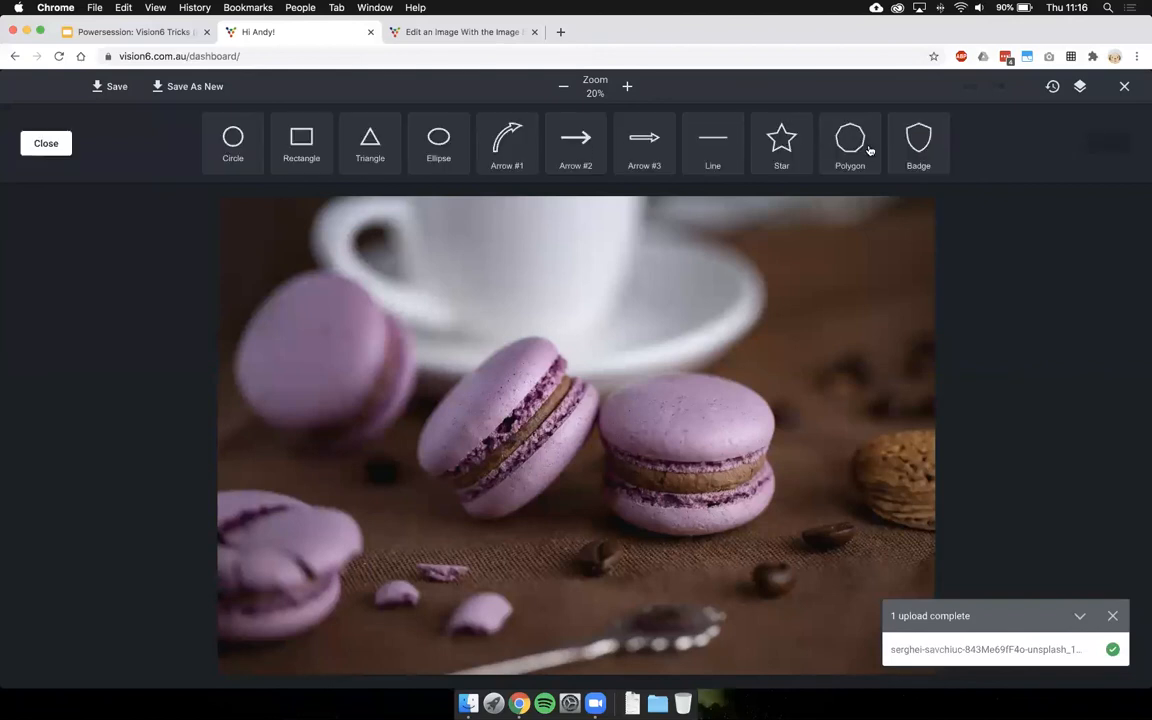
pyautogui.click(918, 142)
pyautogui.moveTo(497, 336); pyautogui.dragTo(813, 280)
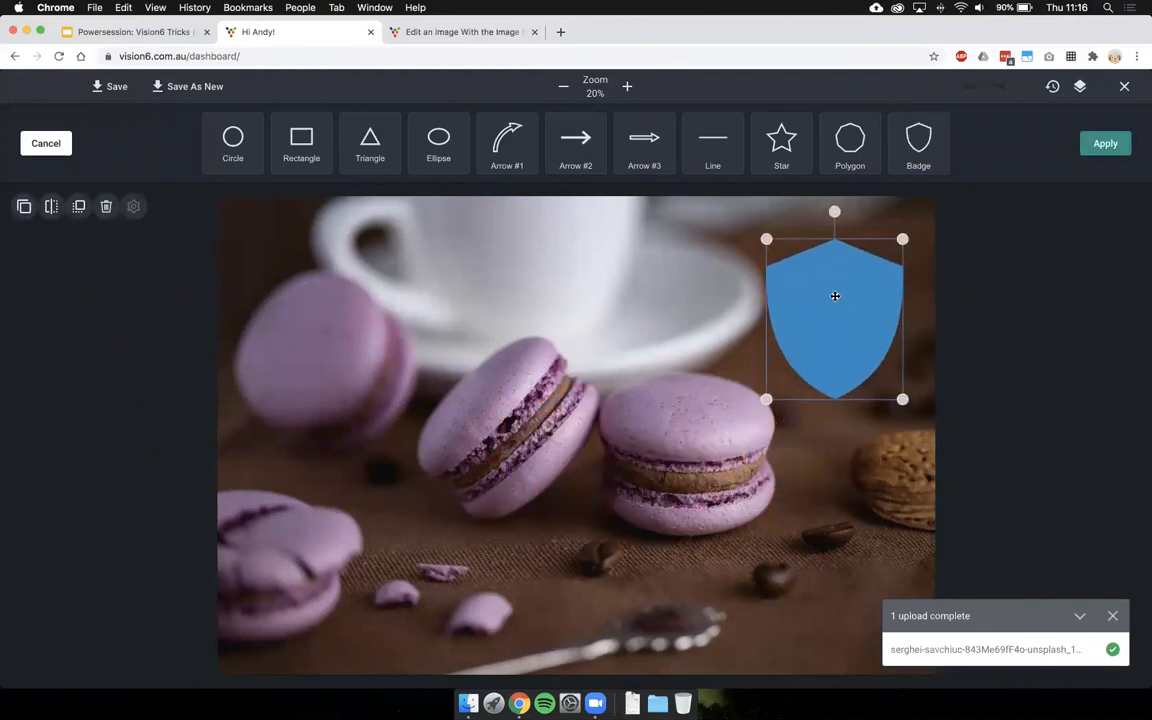
pyautogui.click(1089, 155)
# - Colour the badge white, move it slightly up, and apply the change
pyautogui.click(347, 157)
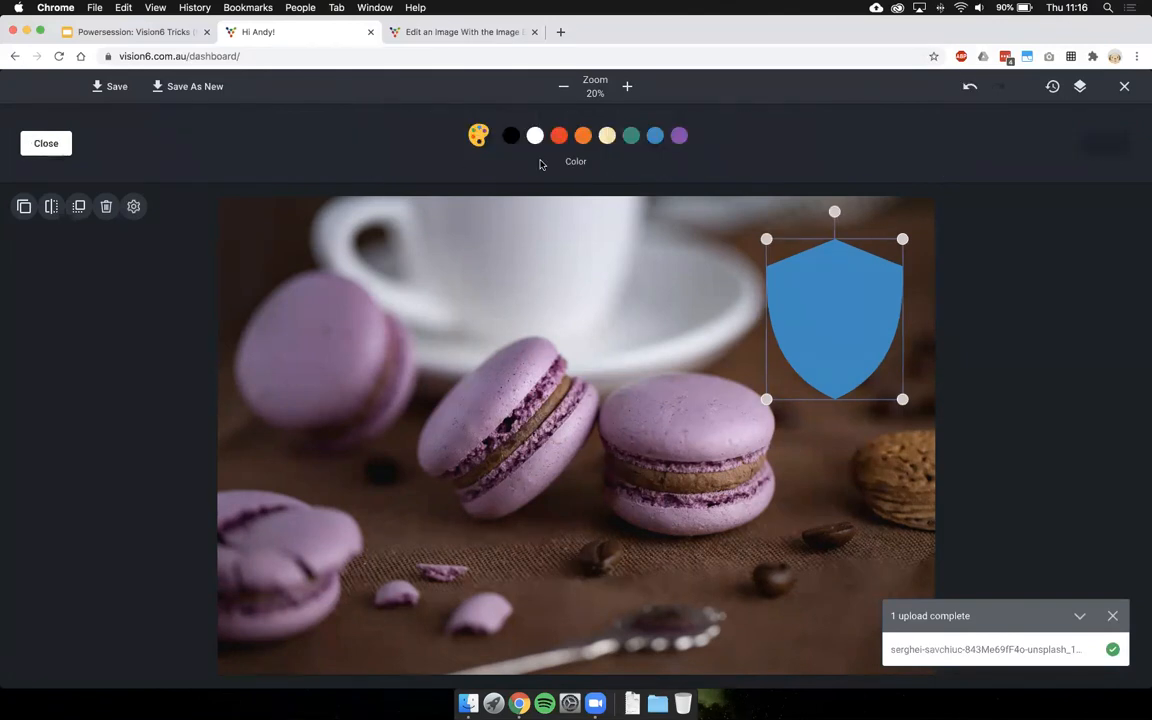
pyautogui.click(535, 135)
pyautogui.click(527, 245)
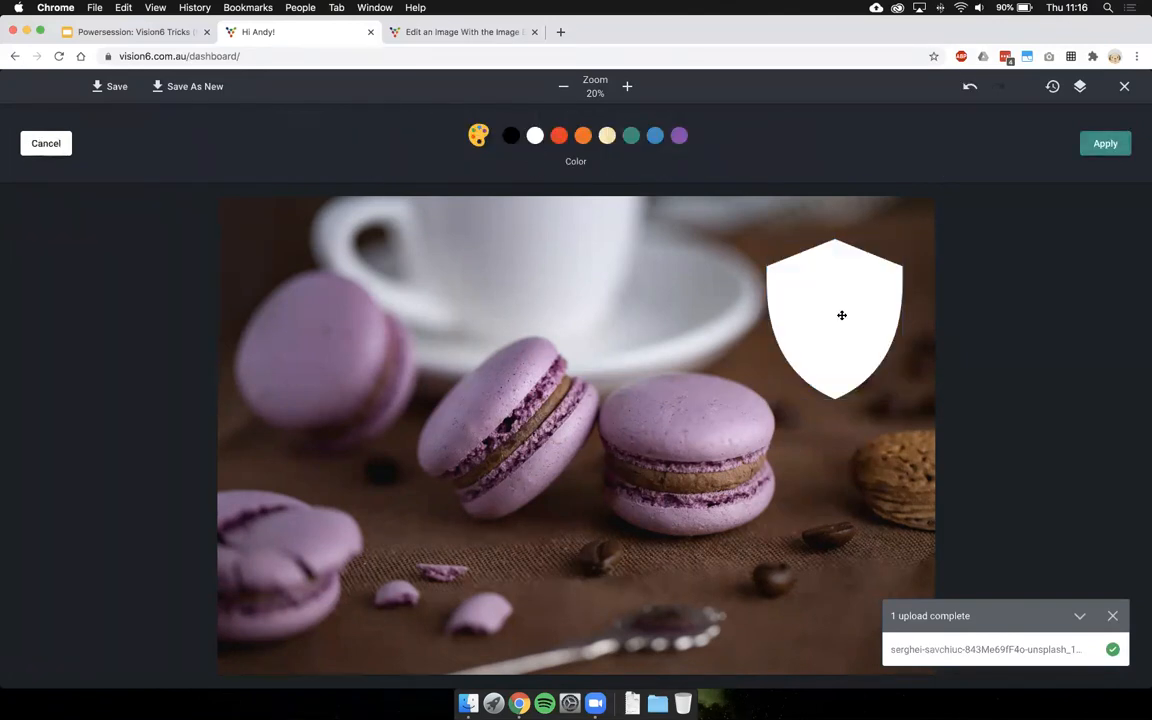
pyautogui.moveTo(841, 315); pyautogui.dragTo(841, 301)
pyautogui.click(633, 372)
pyautogui.click(1104, 143)
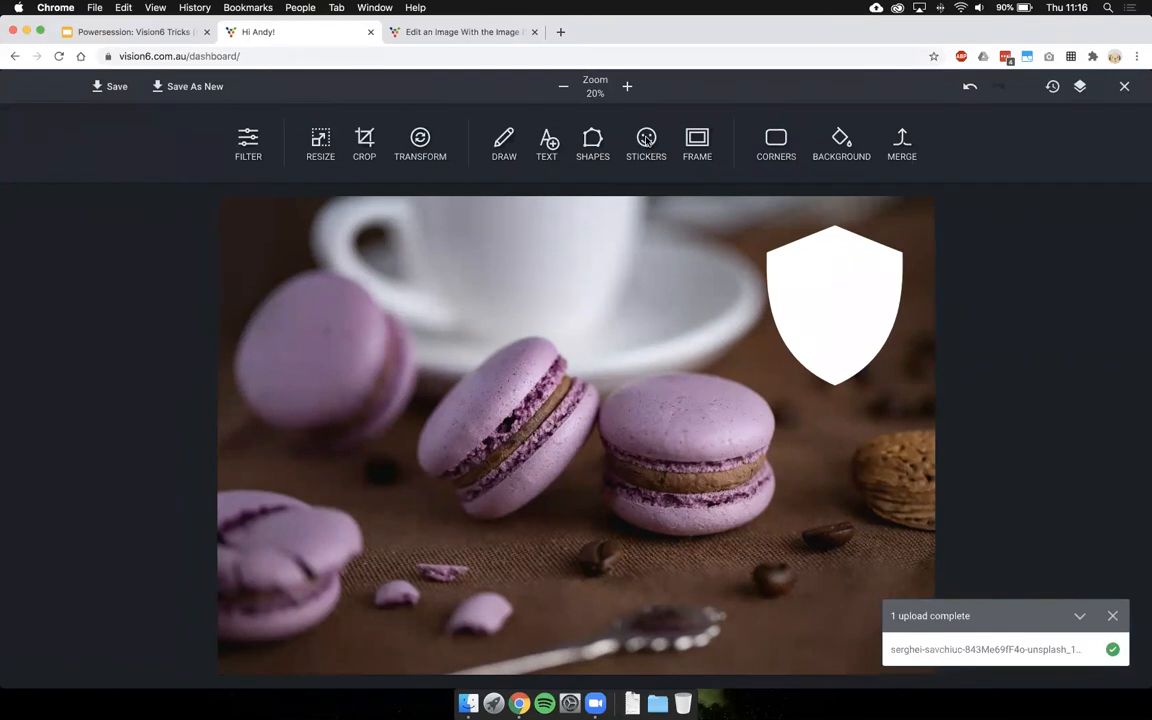
# - Add the Avatar emoticon sticker, shrink it to about half size, and centre it on the white badge
pyautogui.click(646, 140)
pyautogui.click(318, 137)
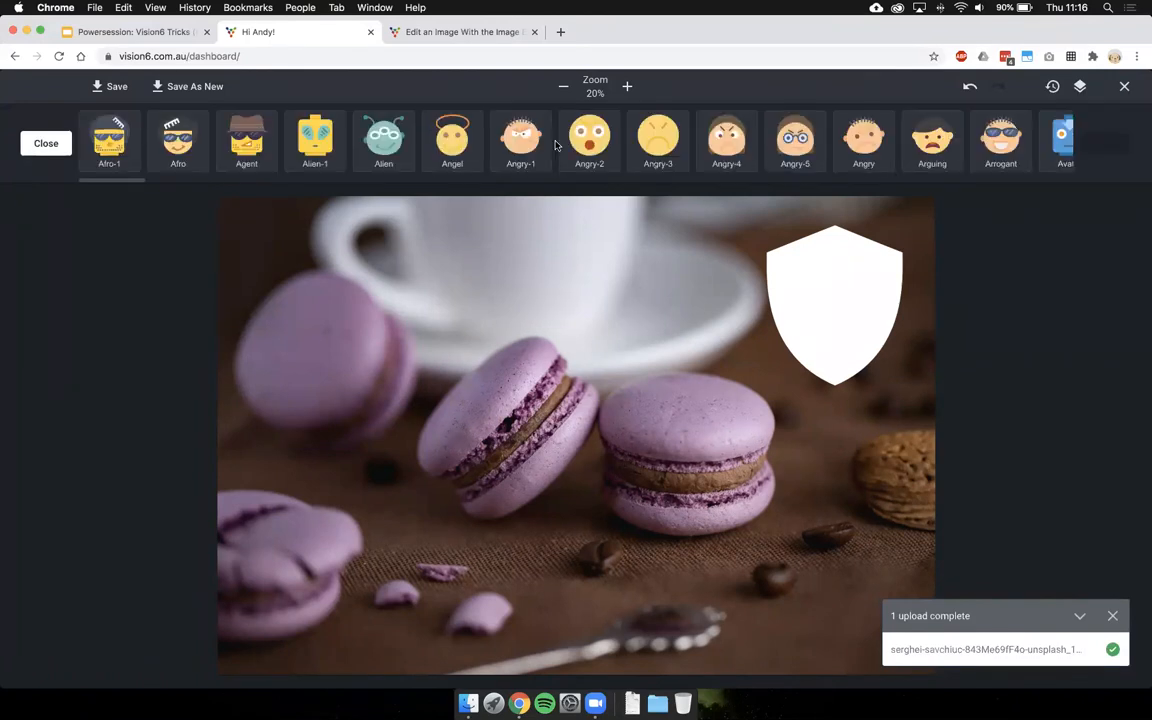
pyautogui.hscroll(5, 803, 139)
pyautogui.click(834, 139)
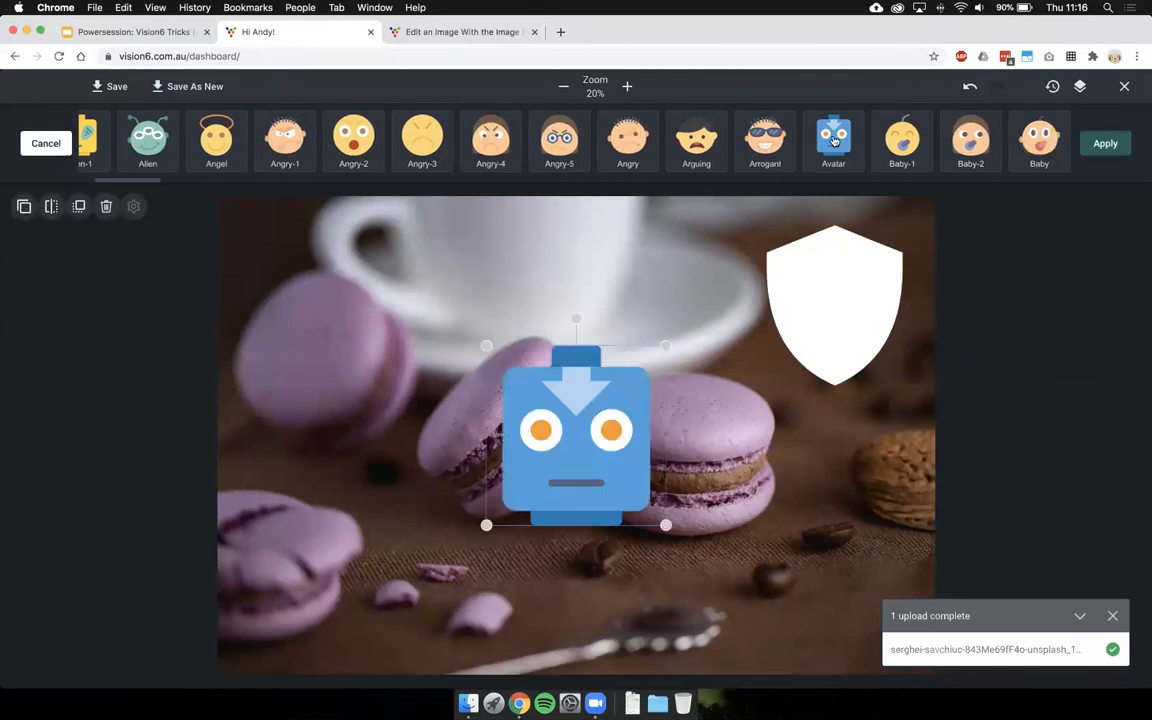
pyautogui.moveTo(665, 343); pyautogui.dragTo(586, 419)
pyautogui.moveTo(535, 467); pyautogui.dragTo(830, 296)
pyautogui.moveTo(782, 253); pyautogui.dragTo(803, 286)
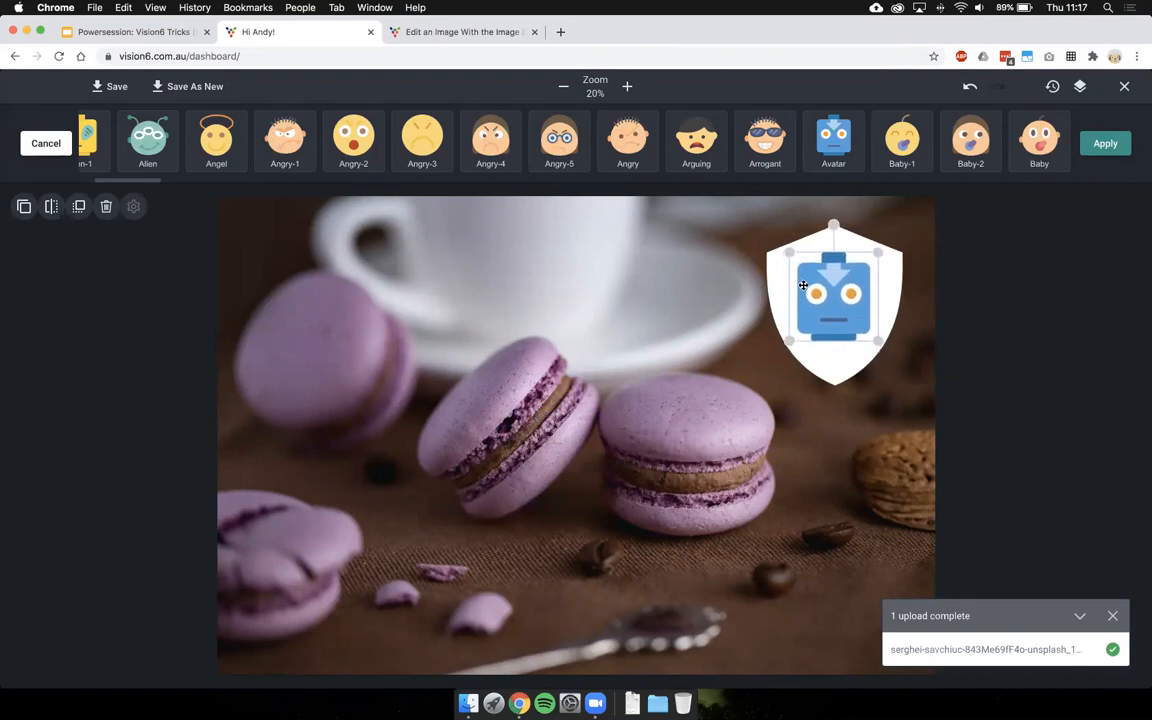
# - Browse the further emoticon stickers, apply the Avatar sticker on the badge, and leave the sticker settings
pyautogui.click(727, 329)
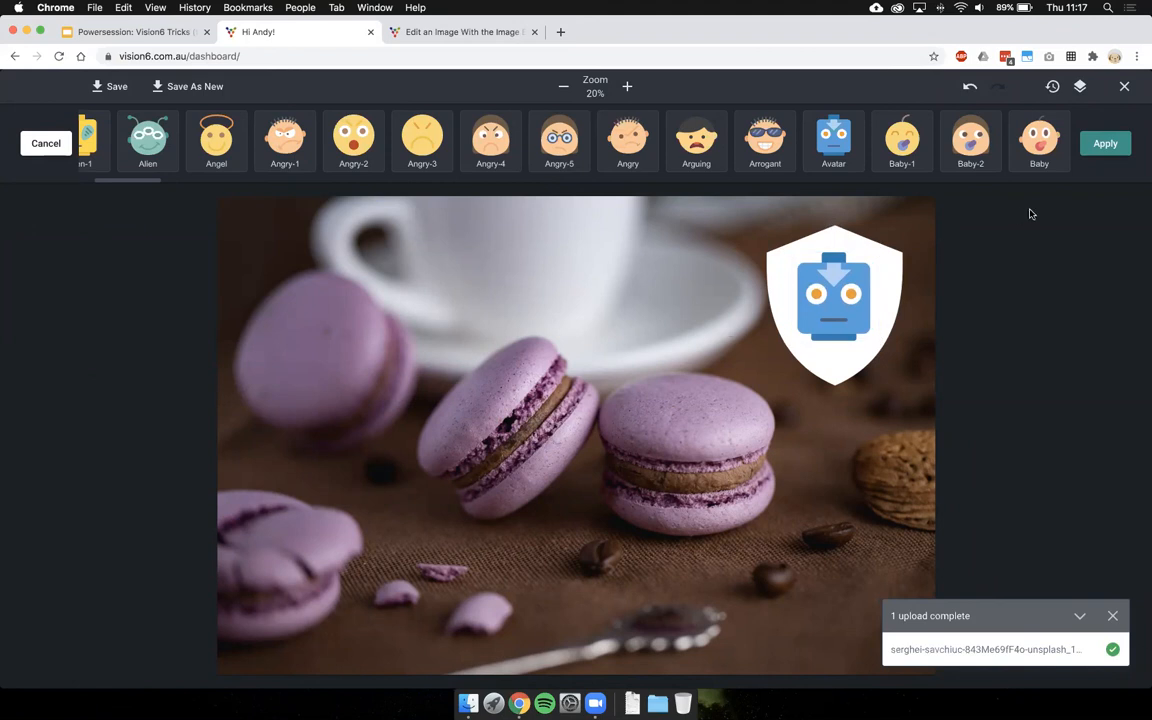
pyautogui.hscroll(10, 1005, 155)
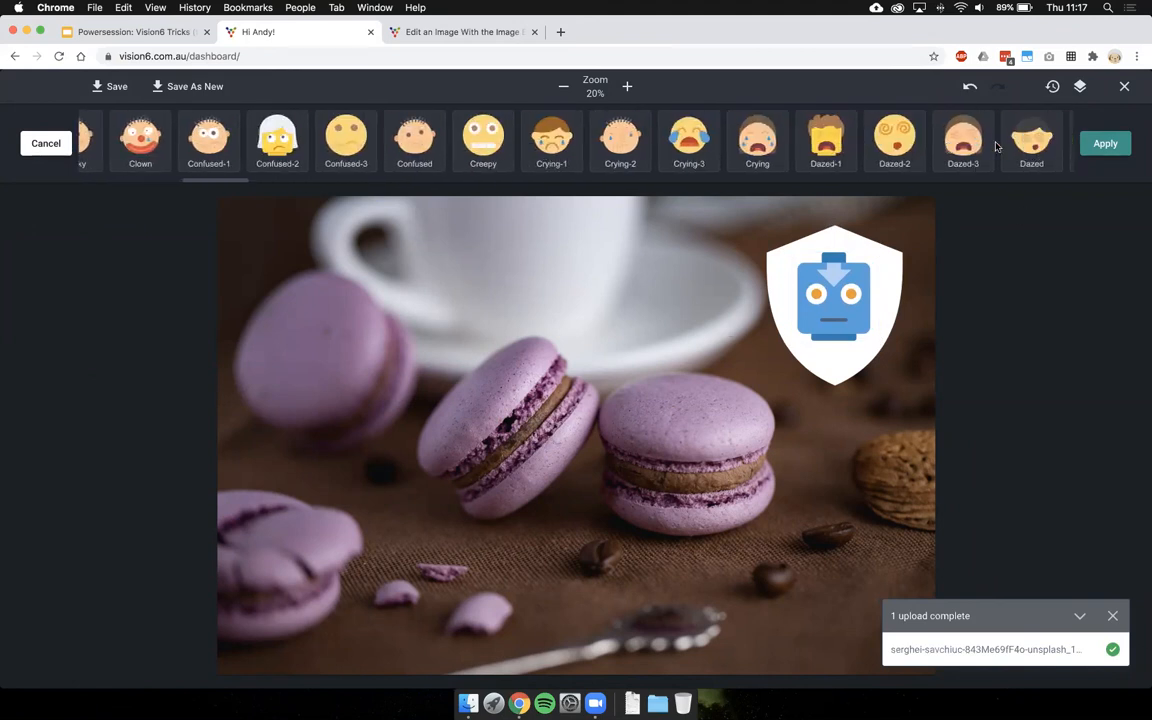
pyautogui.hscroll(10, 997, 147)
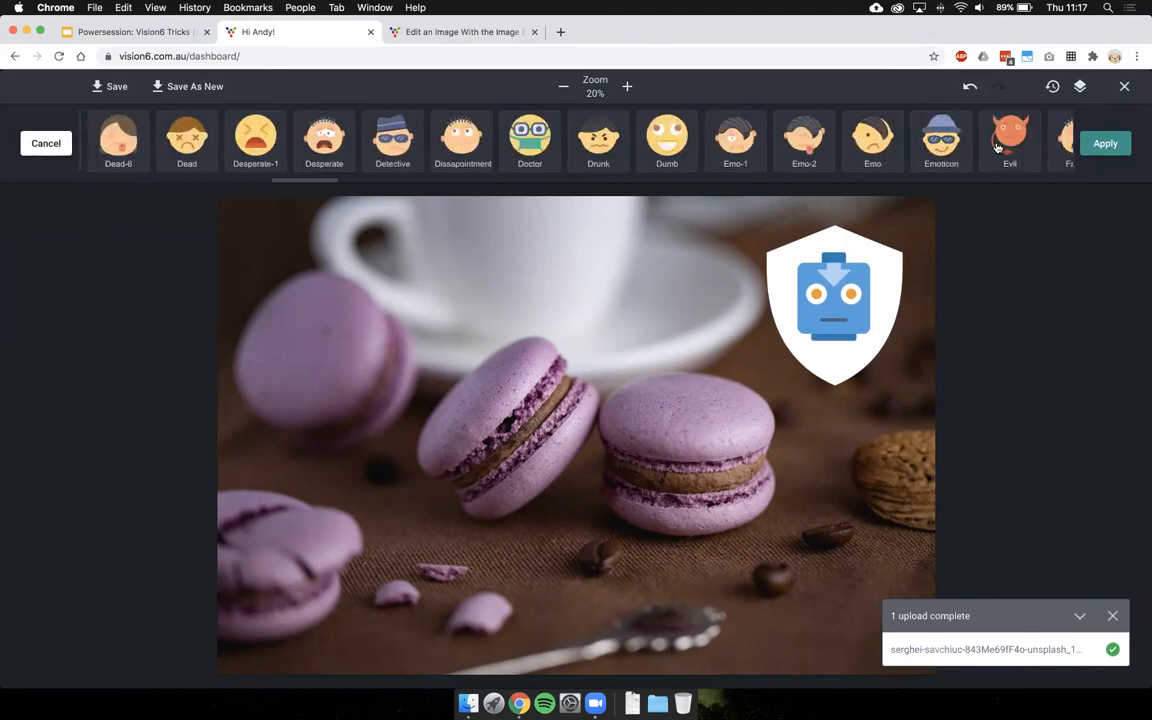
pyautogui.hscroll(10, 997, 147)
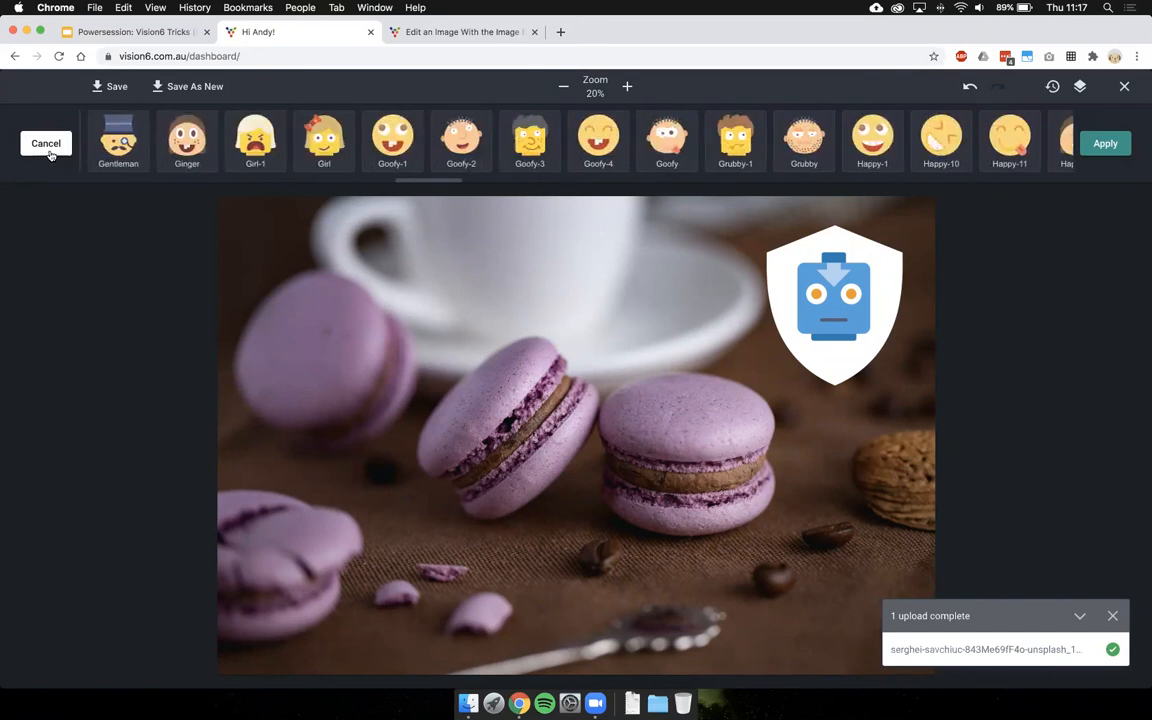
pyautogui.click(1102, 143)
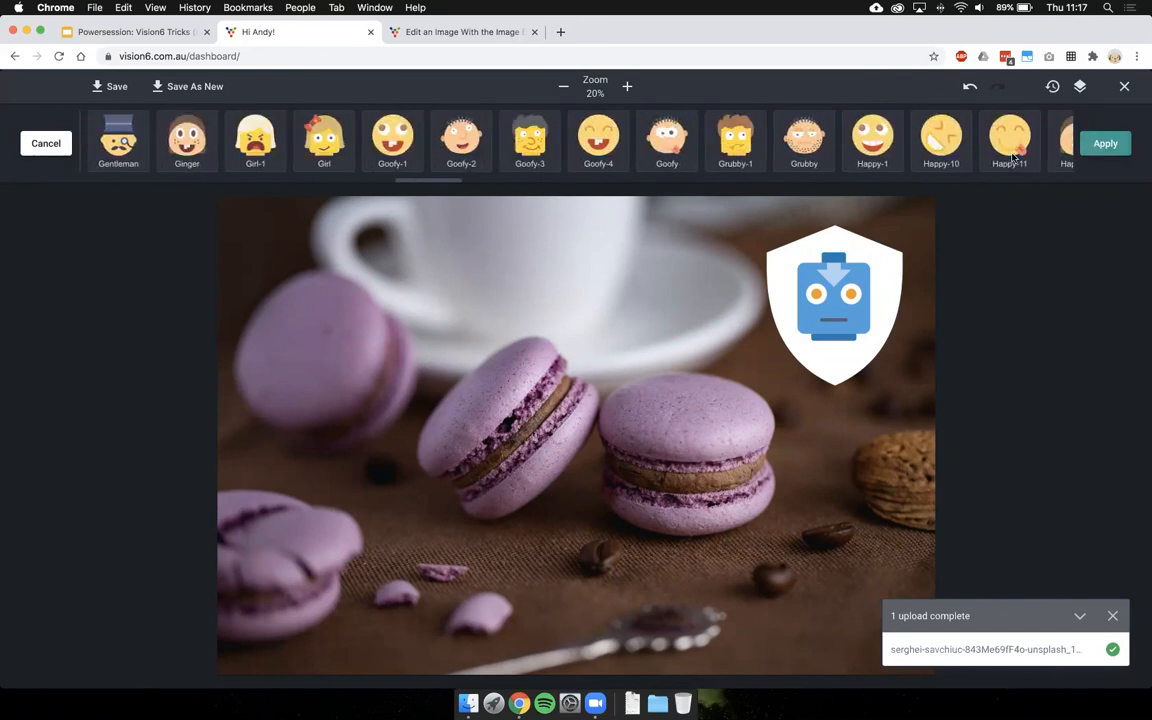
pyautogui.click(60, 140)
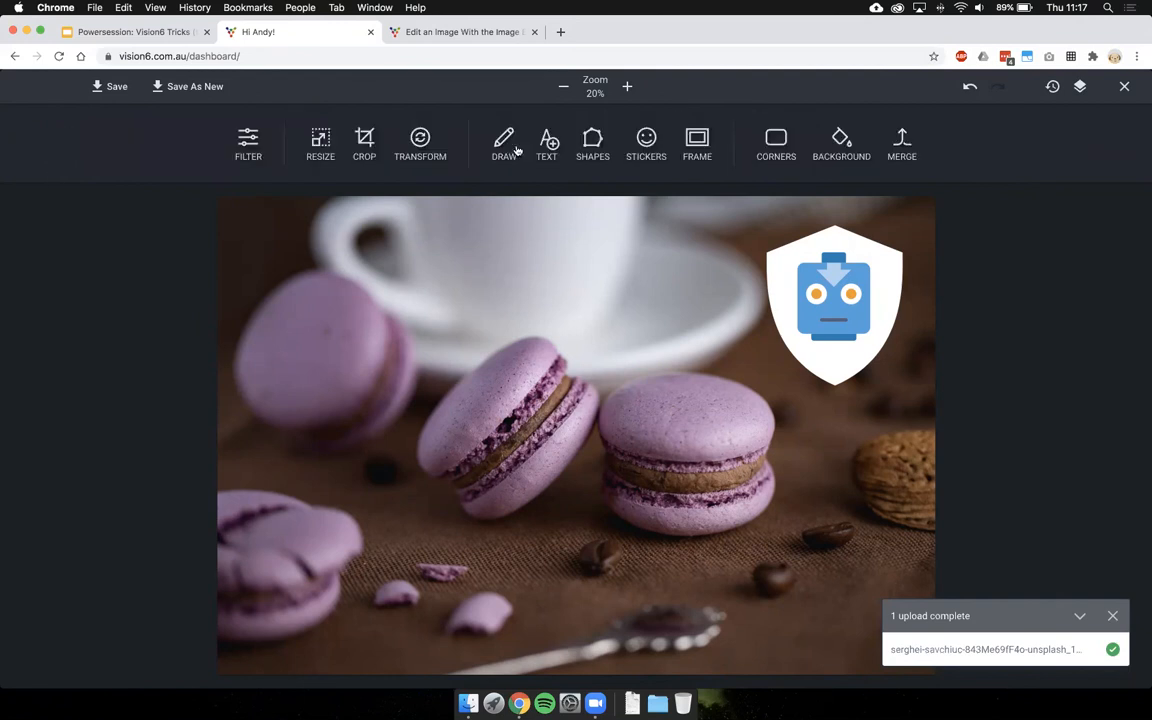
# - Add a thin wispy cloud sticker, place it between the cup handle and the saucer, and apply it
pyautogui.click(652, 150)
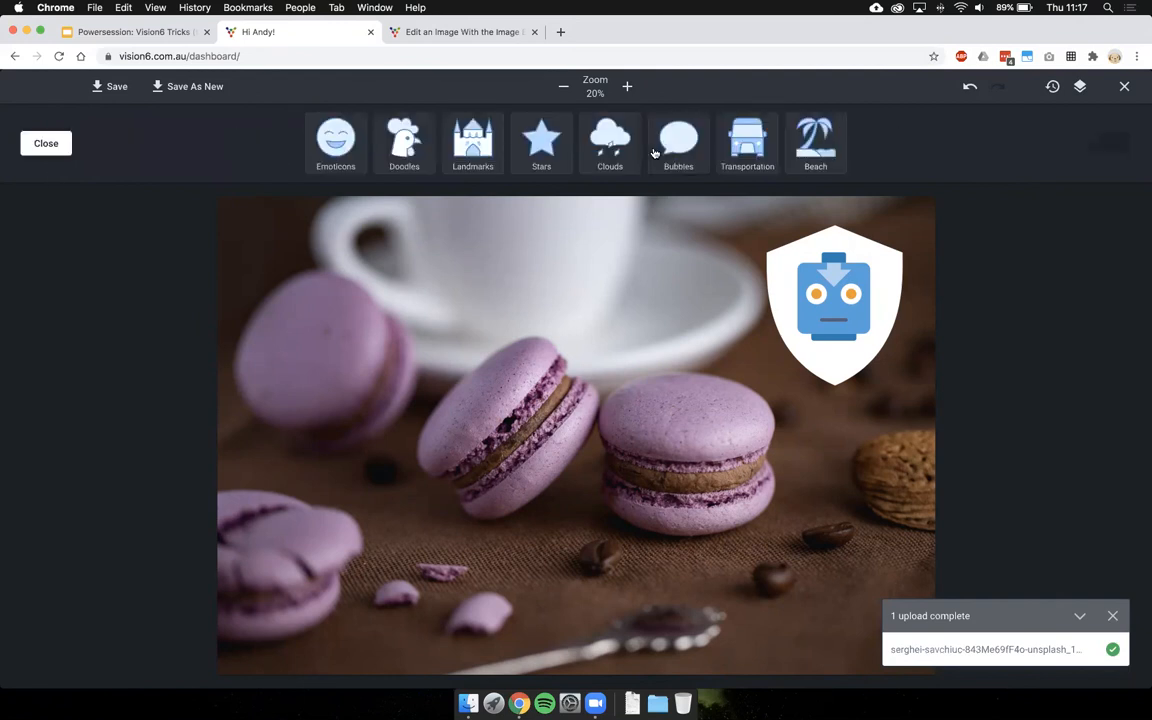
pyautogui.click(590, 137)
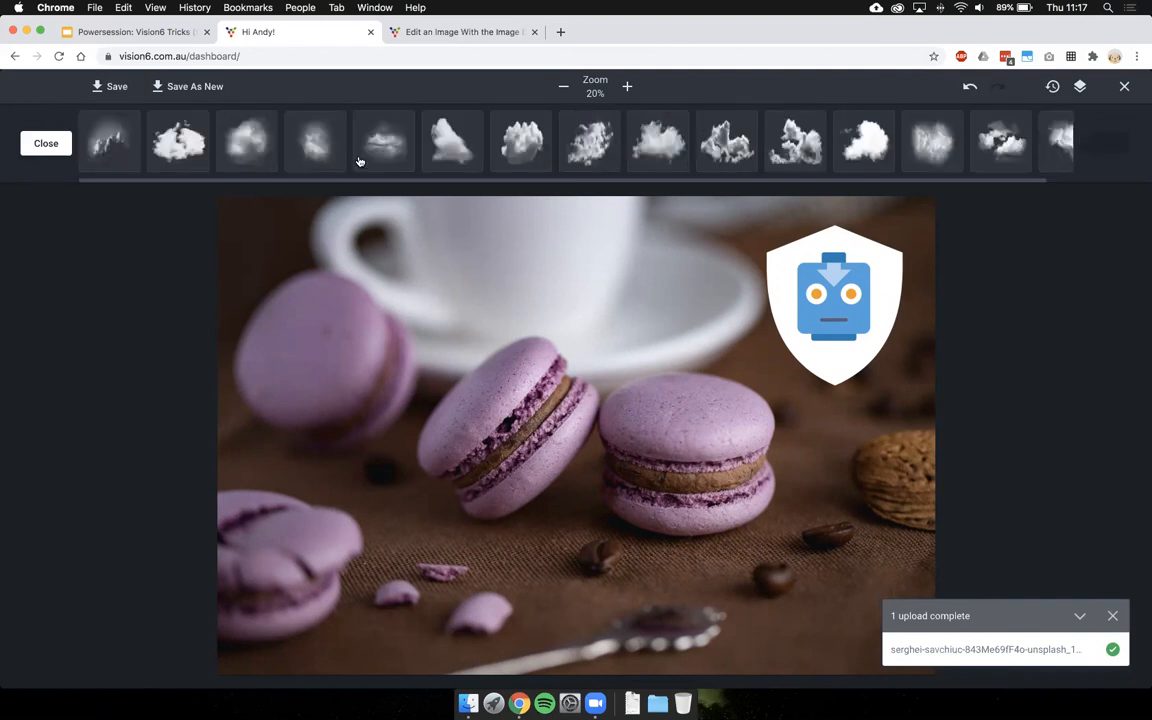
pyautogui.click(384, 145)
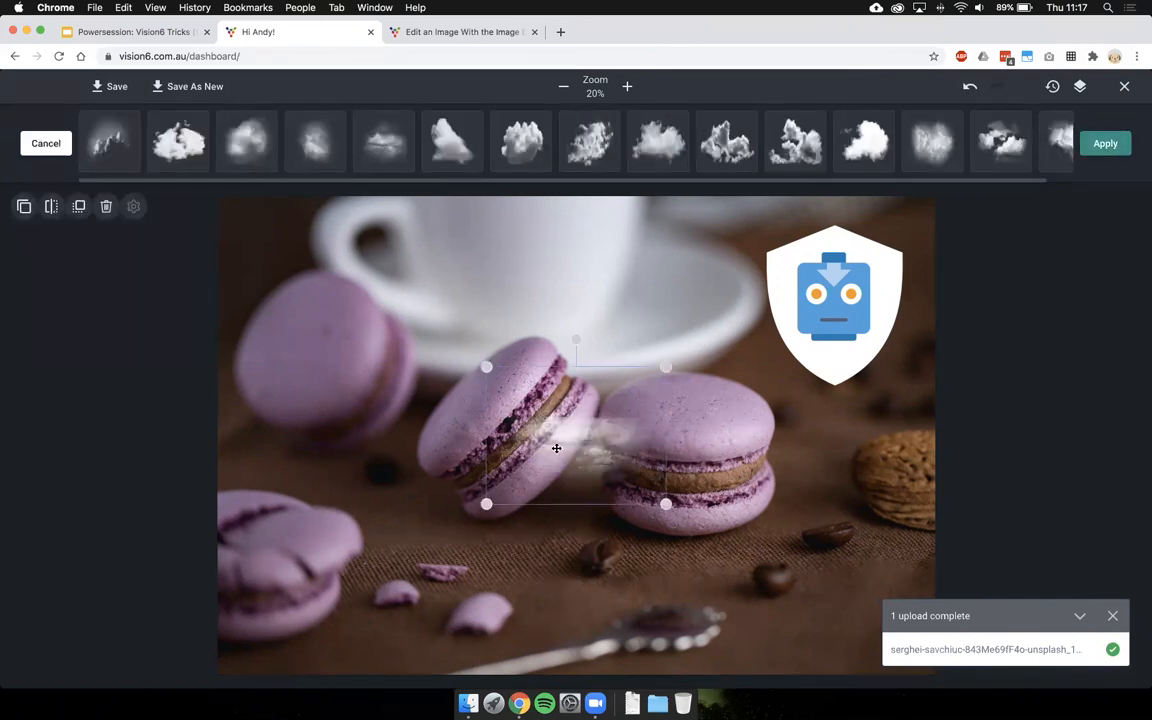
pyautogui.moveTo(578, 433); pyautogui.dragTo(416, 283)
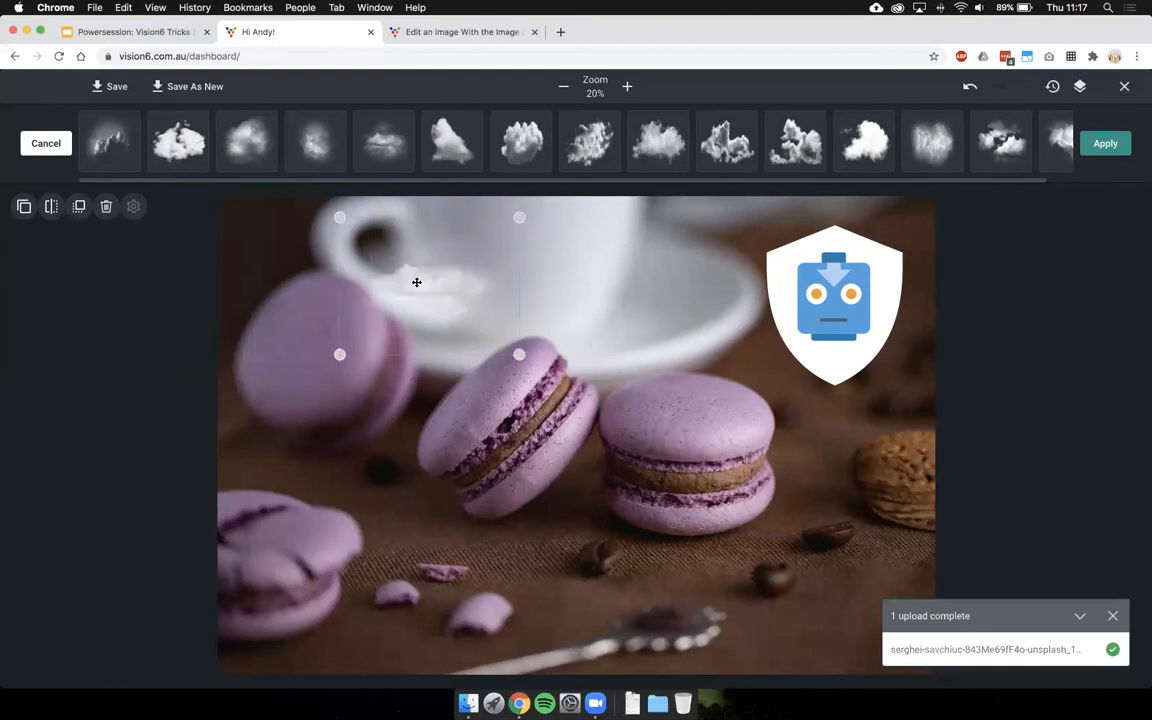
pyautogui.click(1105, 143)
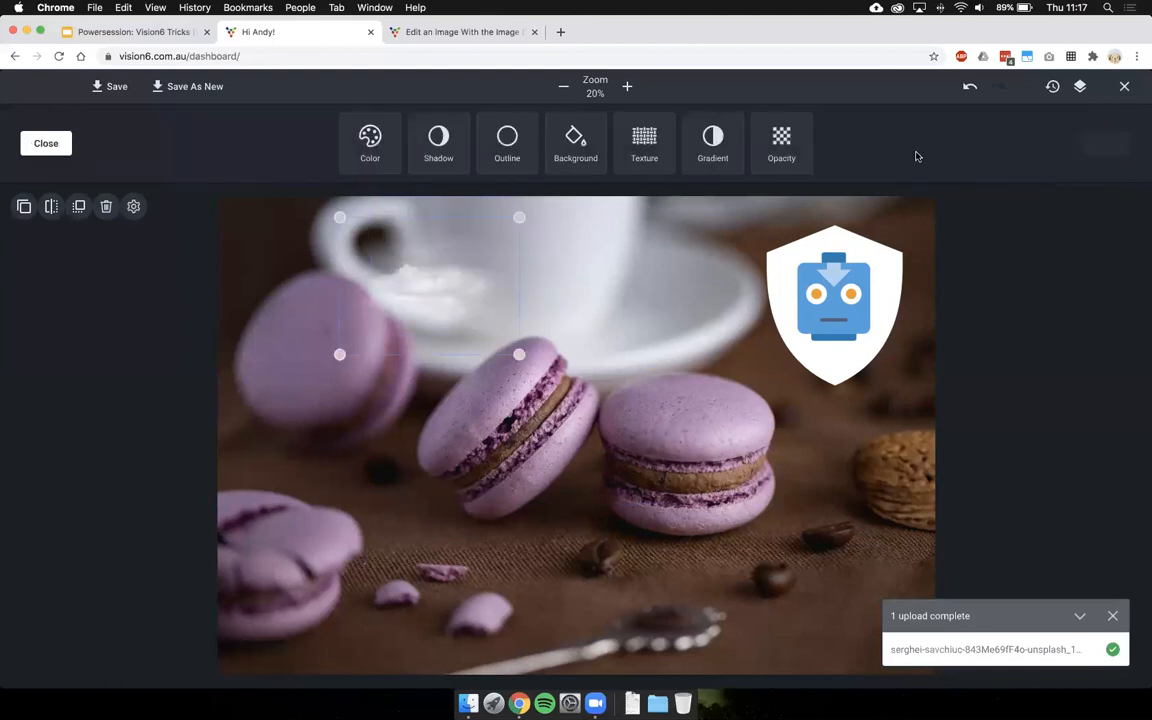
pyautogui.click(46, 143)
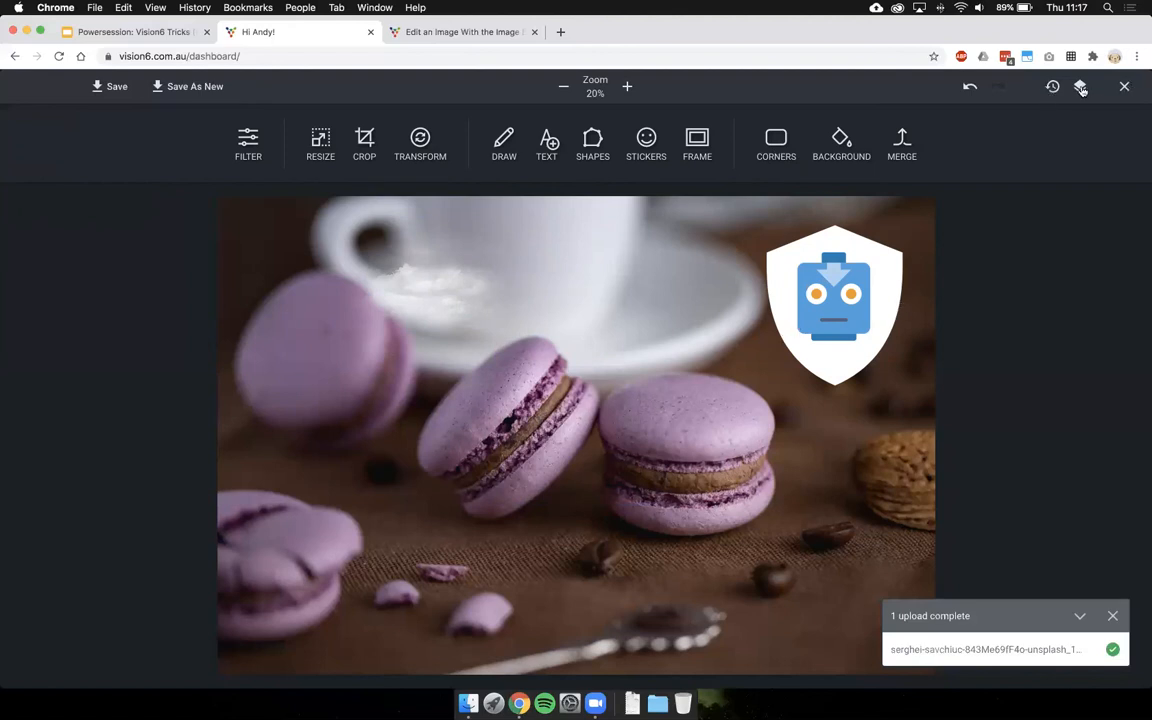
# - Leave the image editor without saving the badge and sticker edits, and close Files and Images
pyautogui.click(1124, 88)
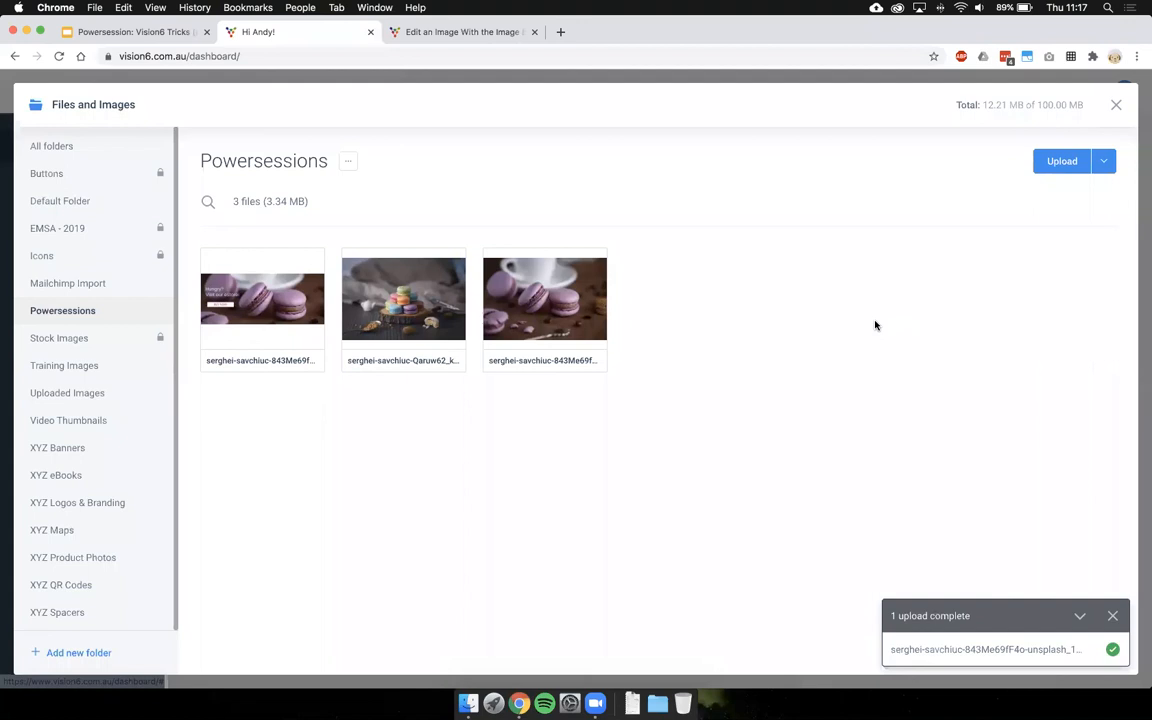
pyautogui.click(1115, 110)
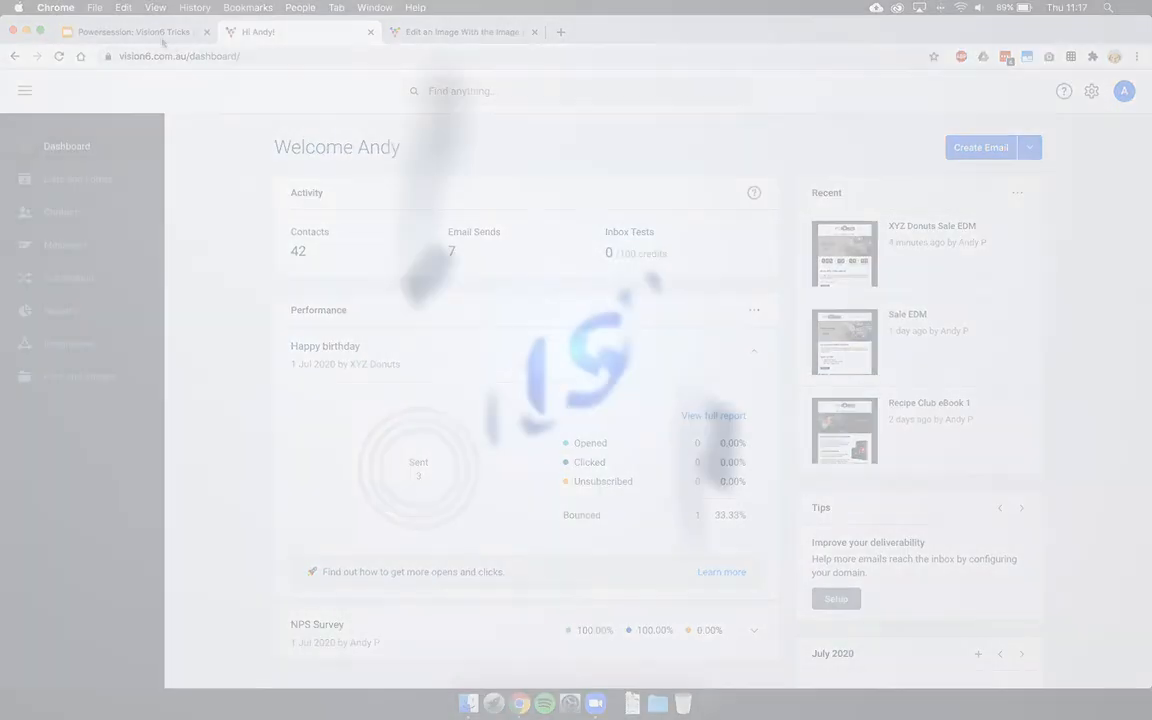